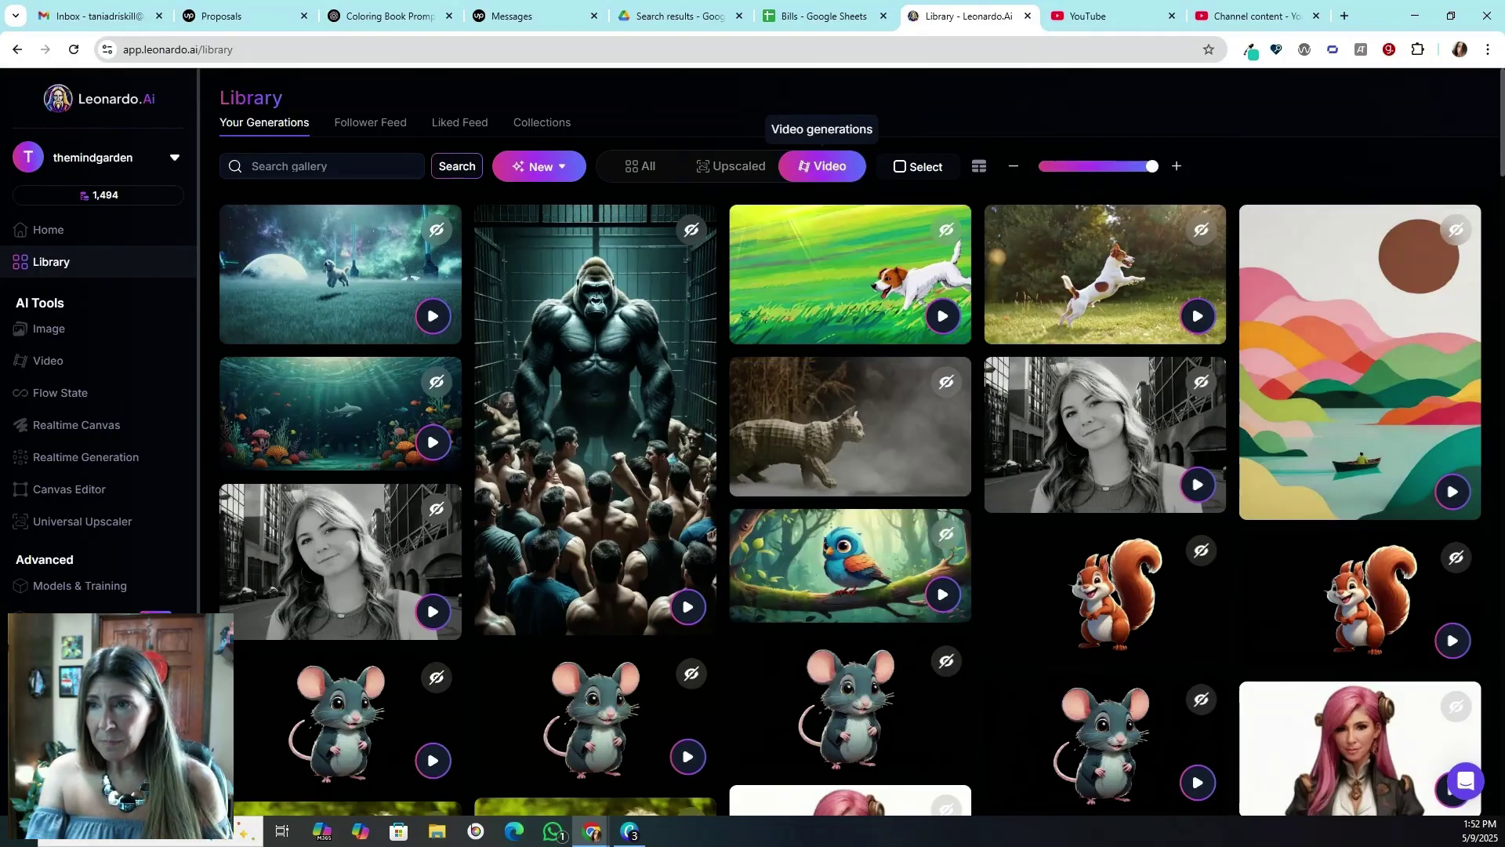
# - Scroll up and down through the page to review the earlier generations
pyautogui.moveTo(1502, 144); pyautogui.dragTo(1499, 302)
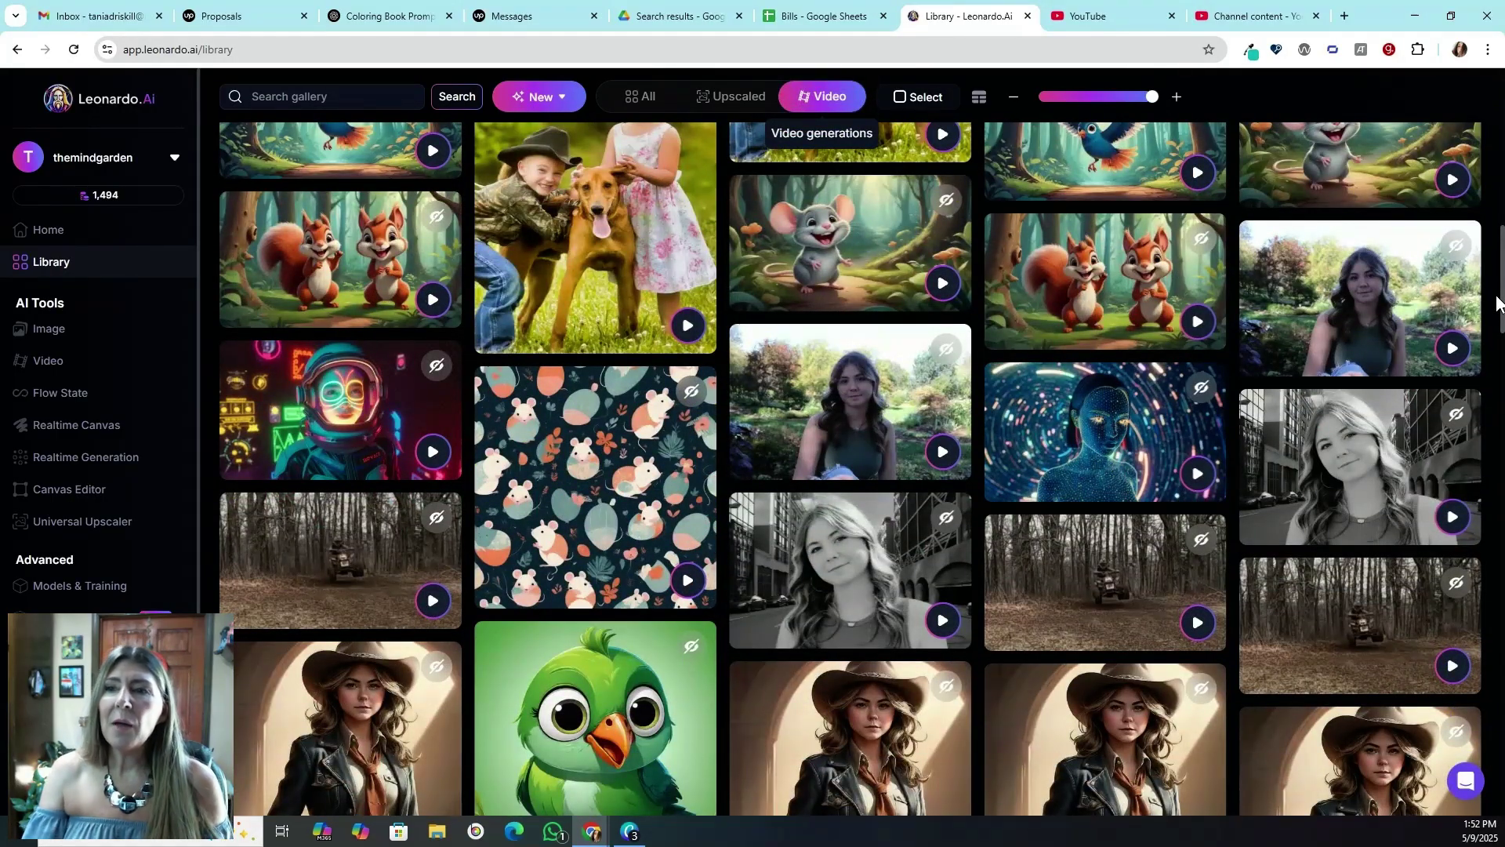
pyautogui.moveTo(1501, 302); pyautogui.dragTo(1490, 459)
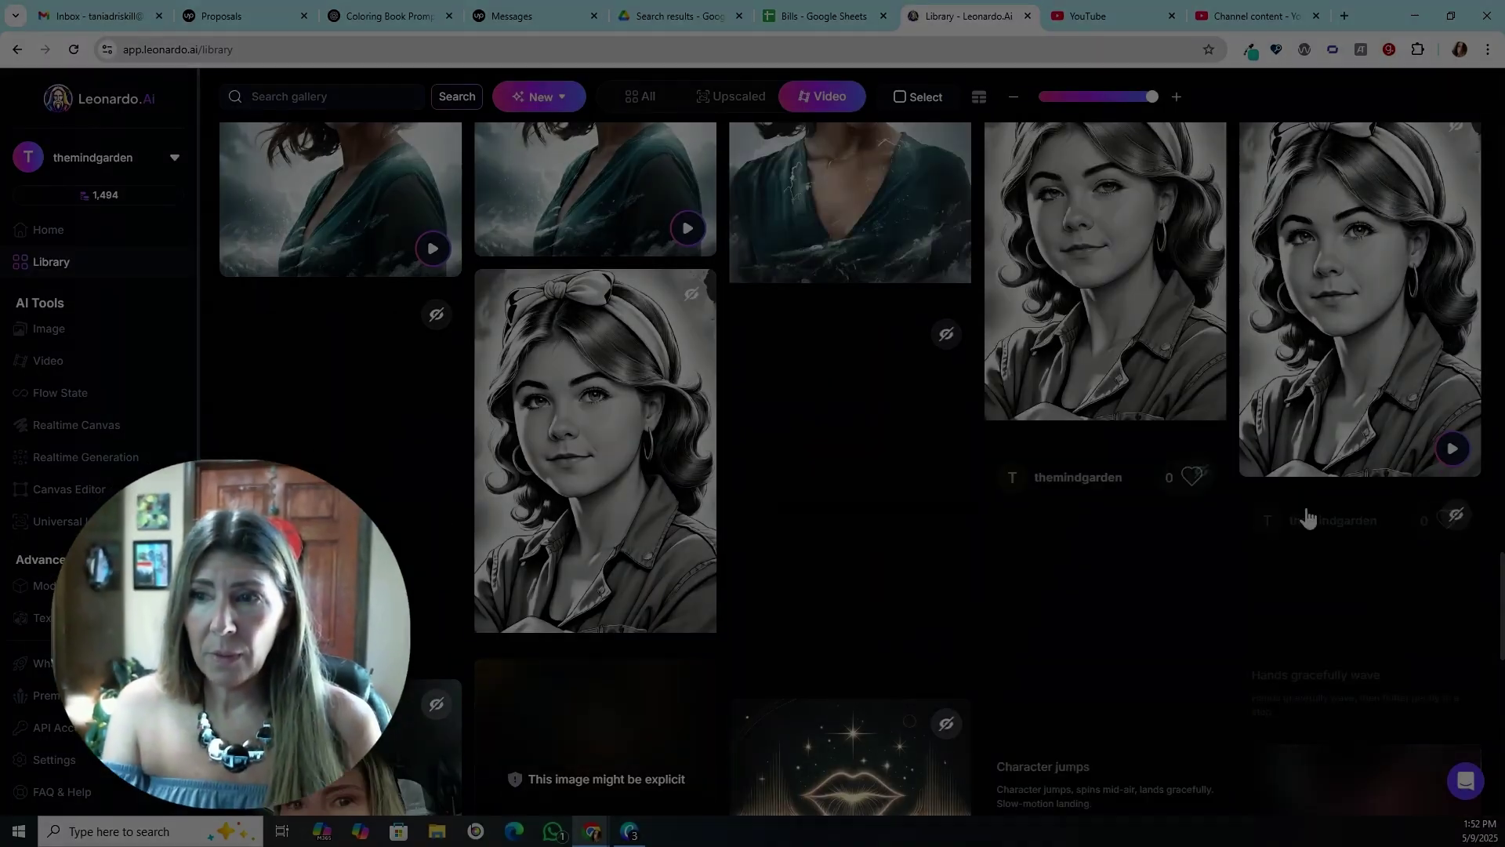
pyautogui.scroll(1, 1478, 581)
pyautogui.scroll(1, 1478, 580)
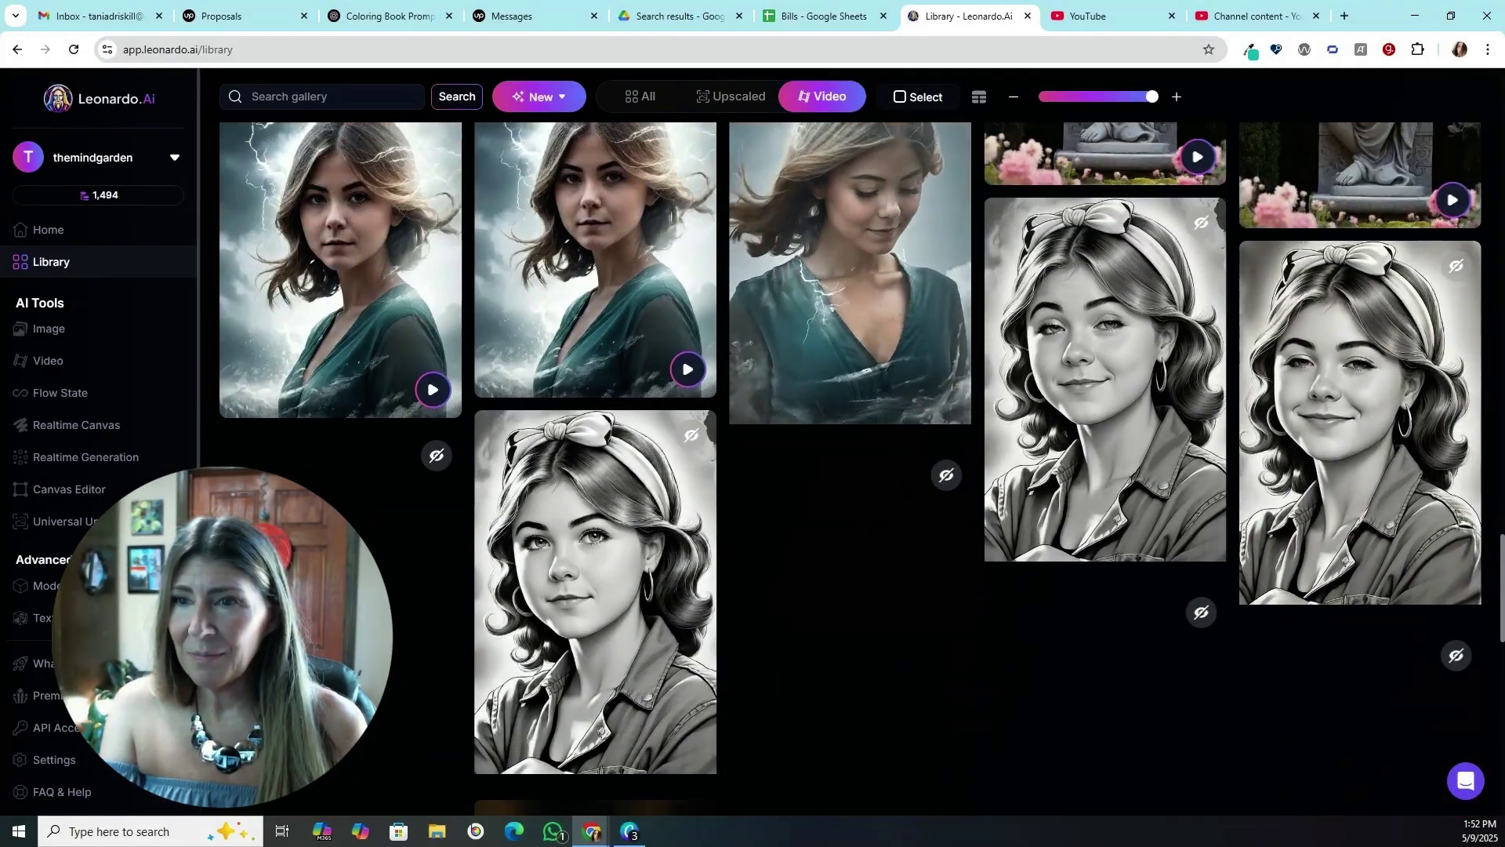
pyautogui.scroll(1, 1478, 580)
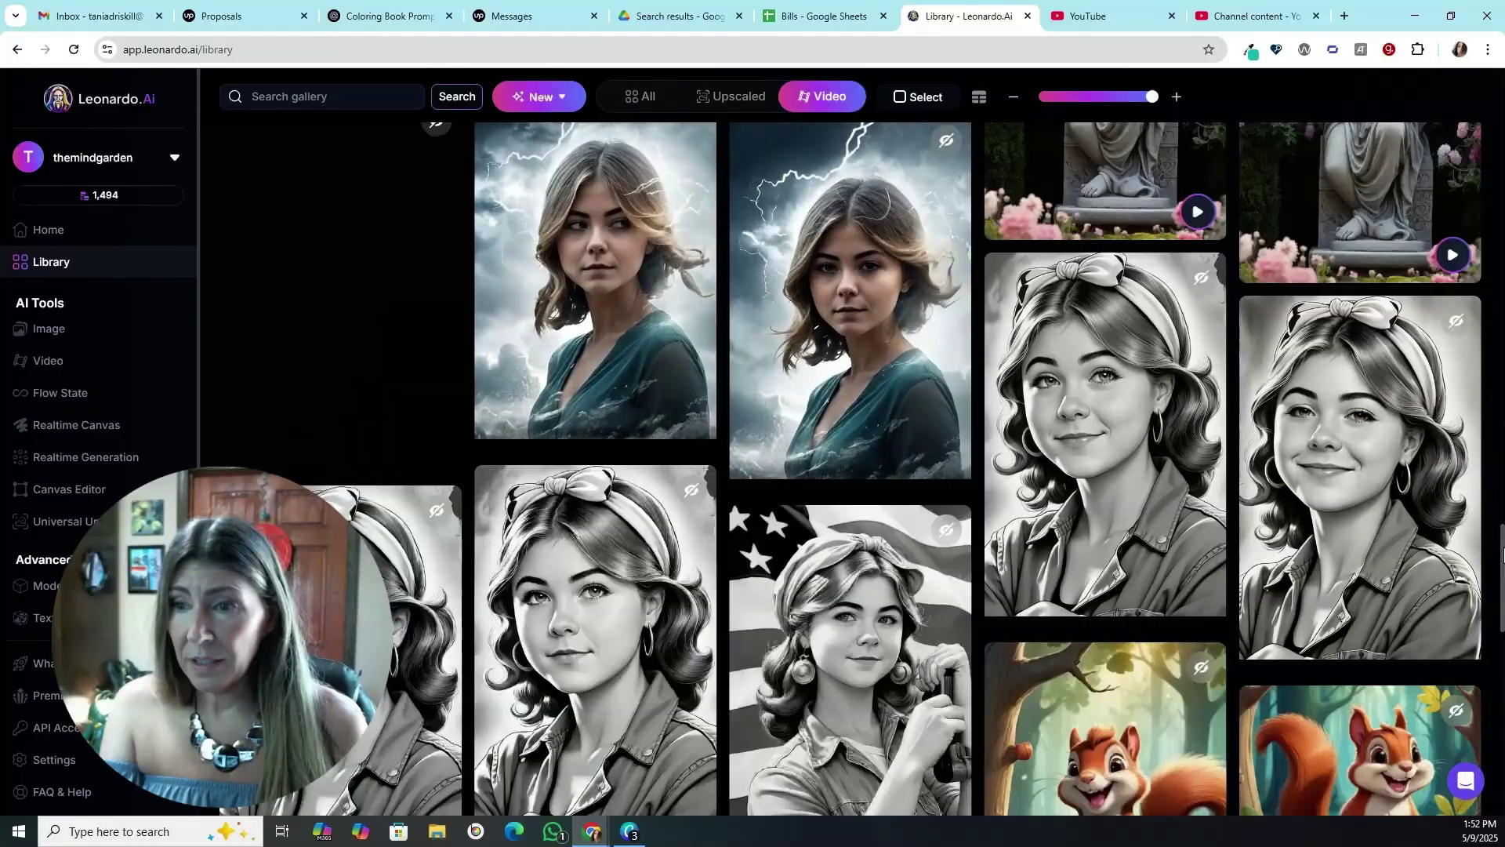
pyautogui.scroll(2, 1500, 551)
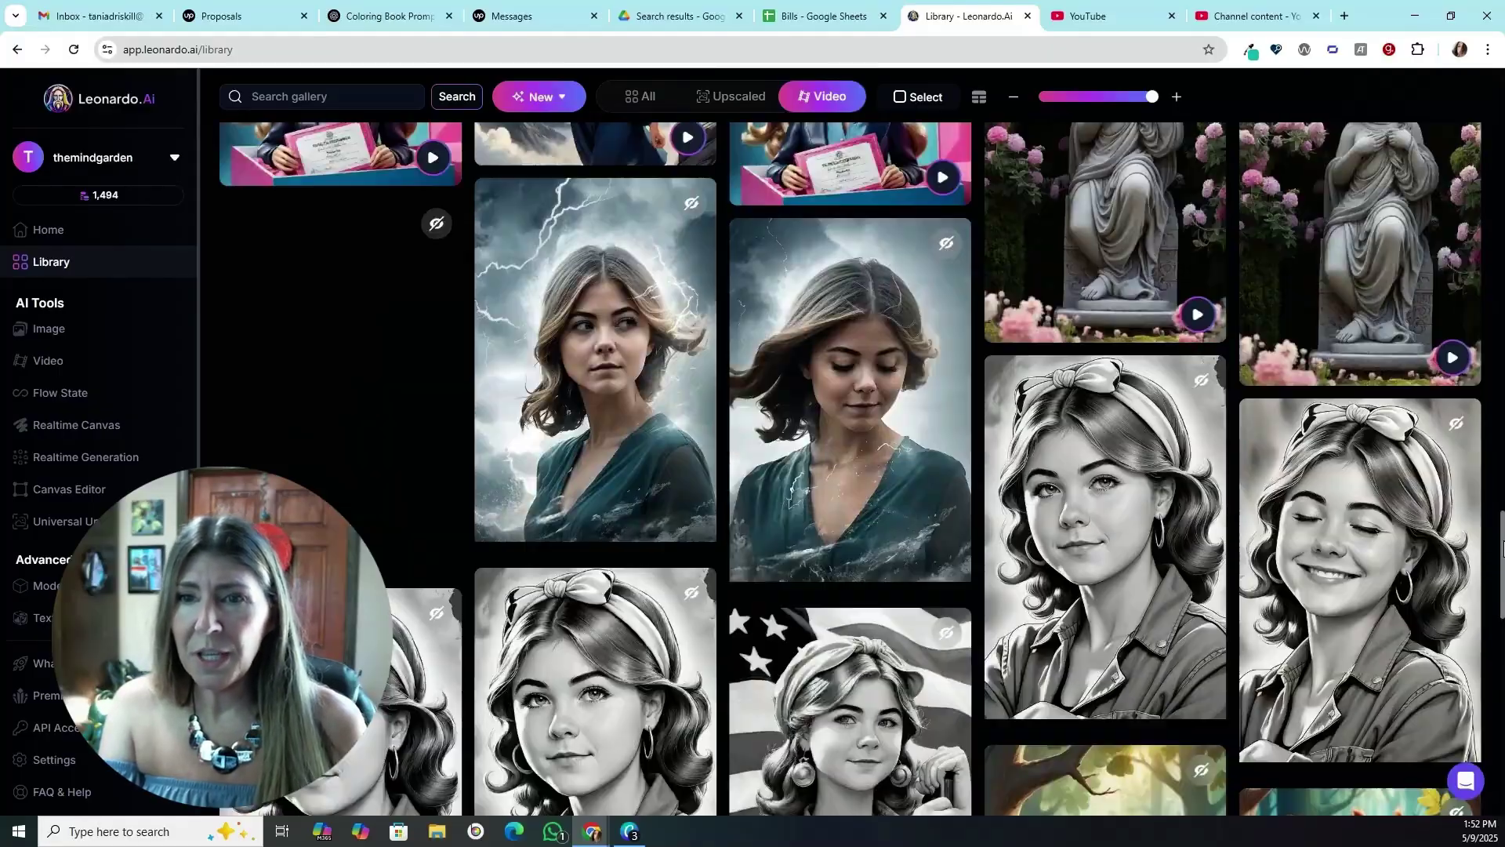
pyautogui.scroll(4, 1500, 551)
pyautogui.scroll(1, 580, 505)
pyautogui.scroll(2, 580, 506)
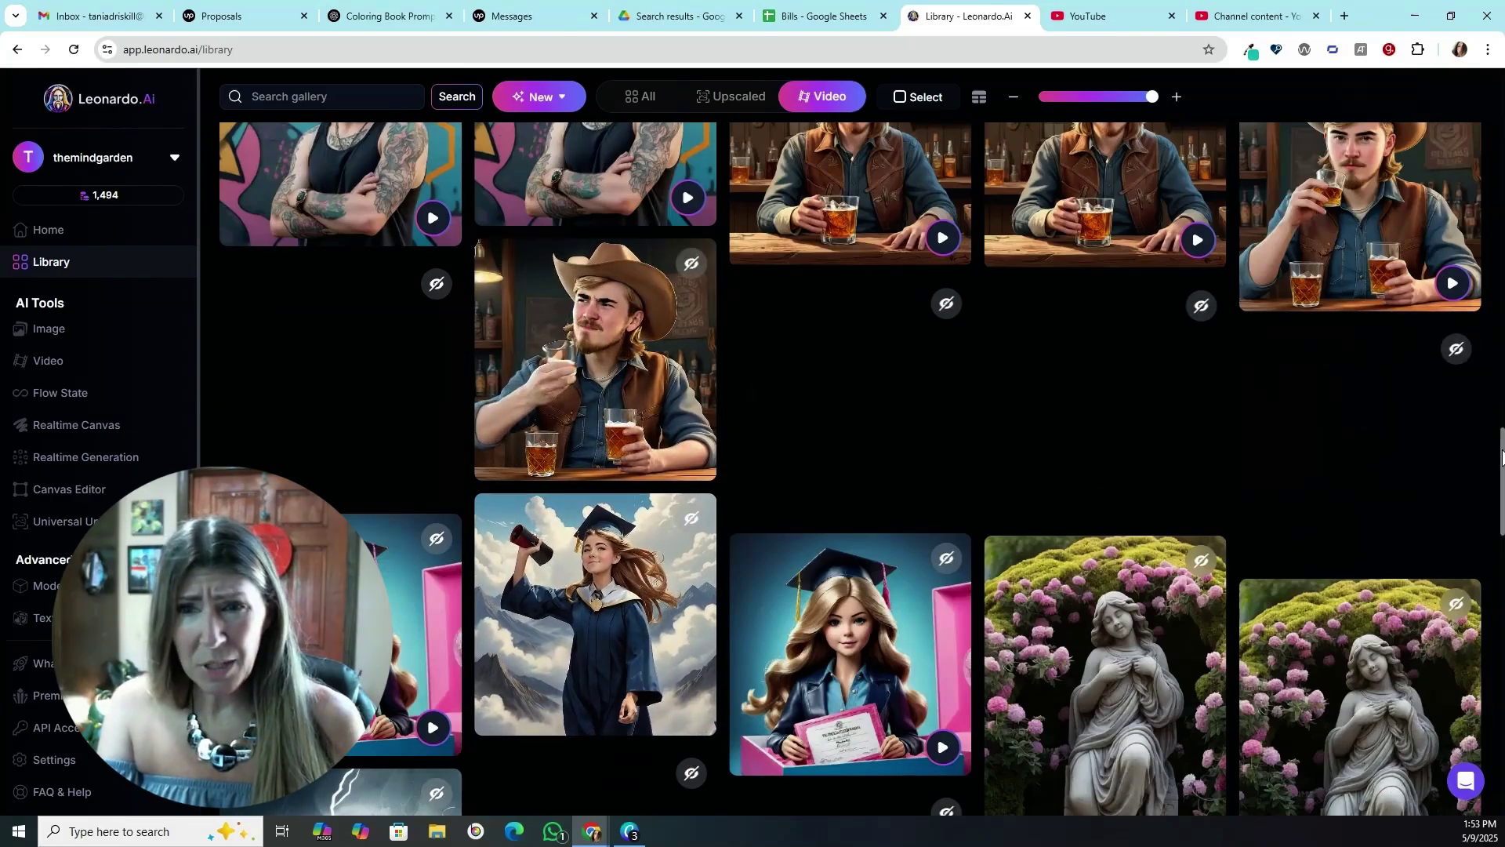
pyautogui.moveTo(1502, 455); pyautogui.dragTo(1502, 341)
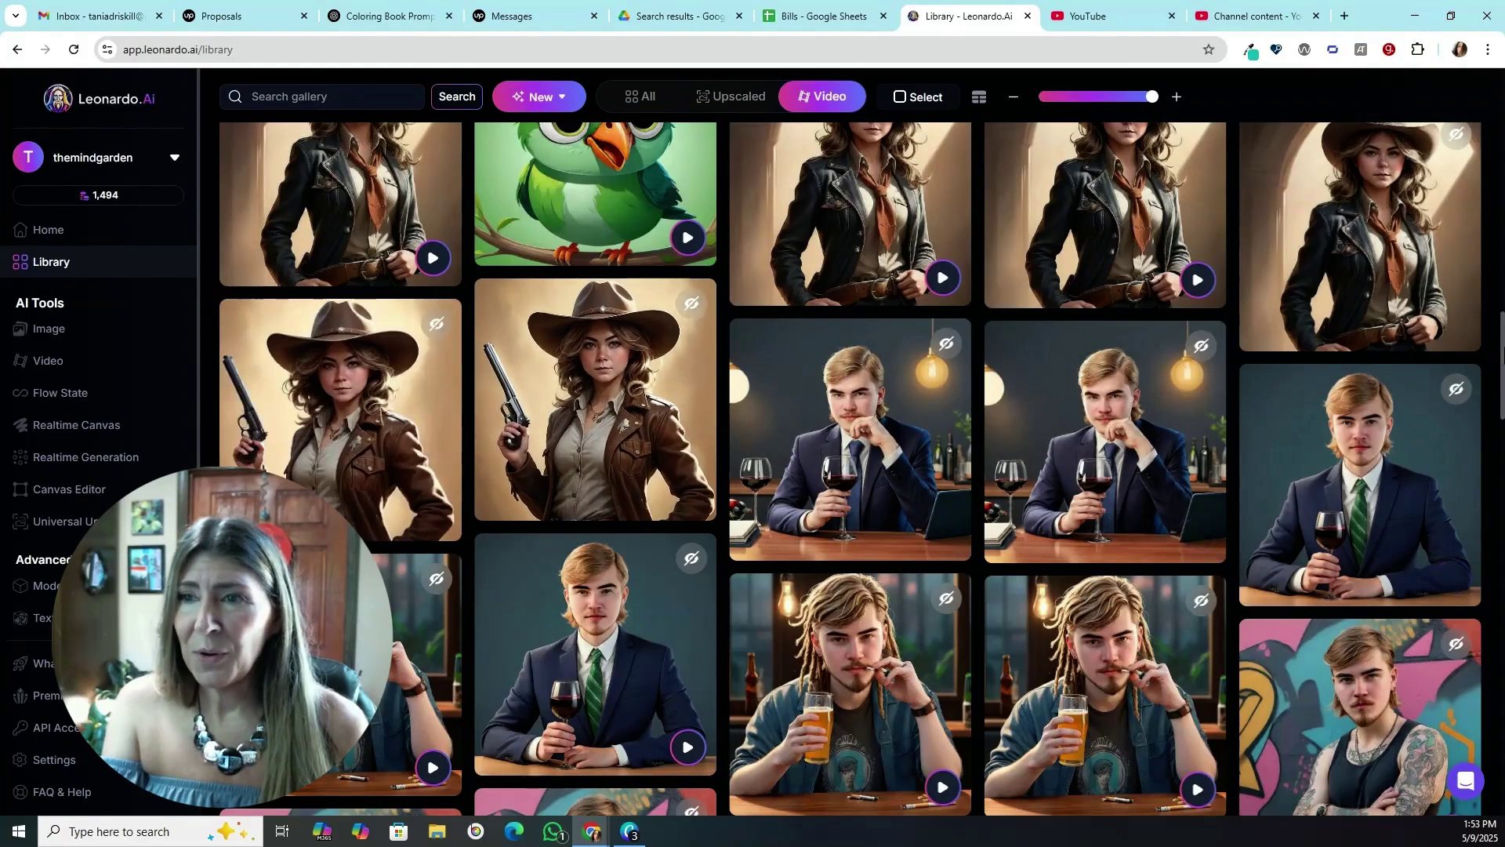
pyautogui.moveTo(1499, 353); pyautogui.dragTo(1502, 275)
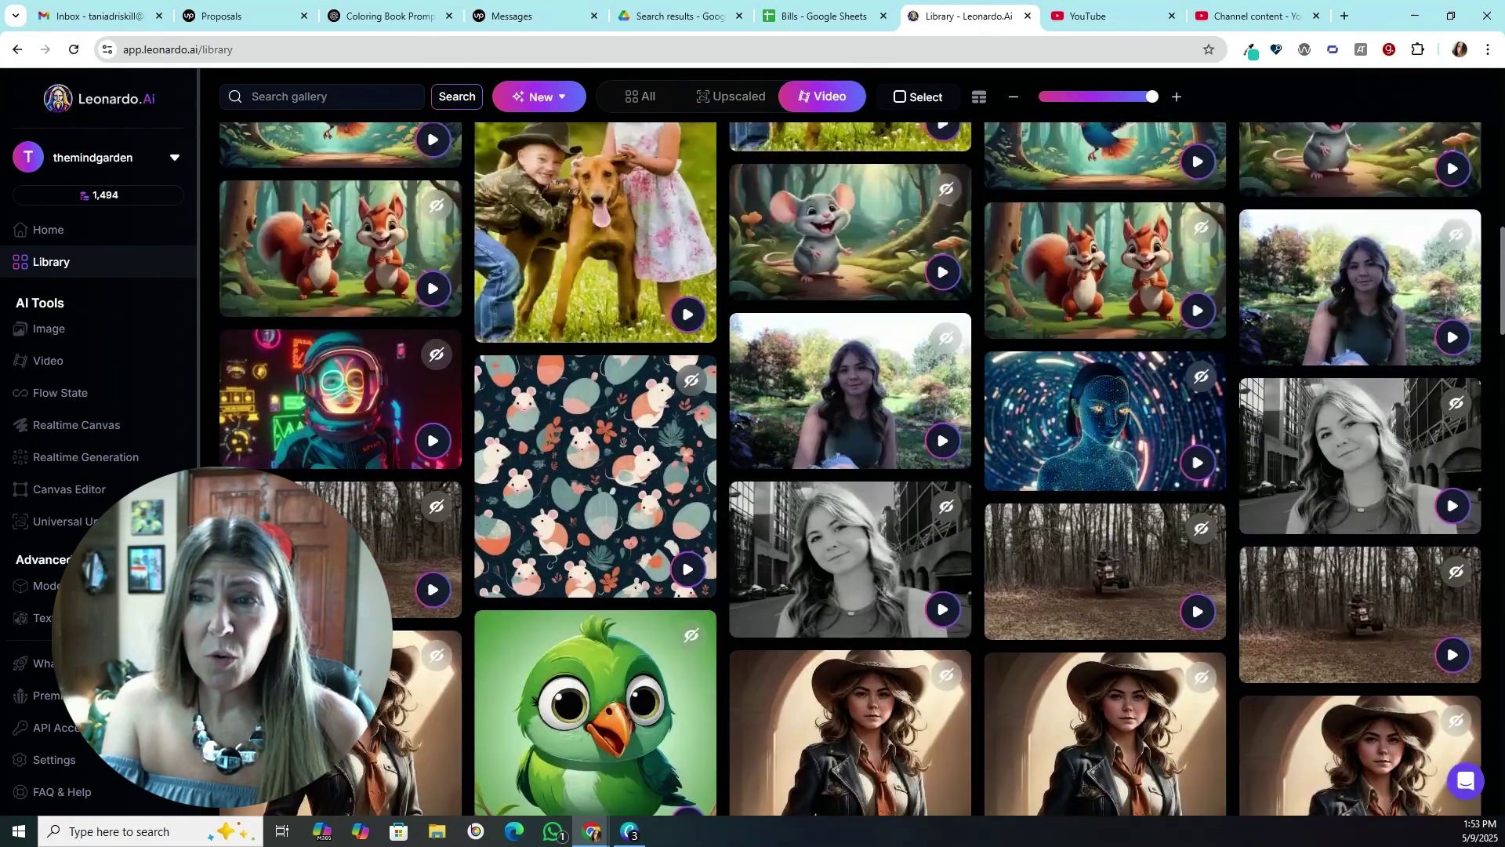
pyautogui.scroll(-1, 817, 469)
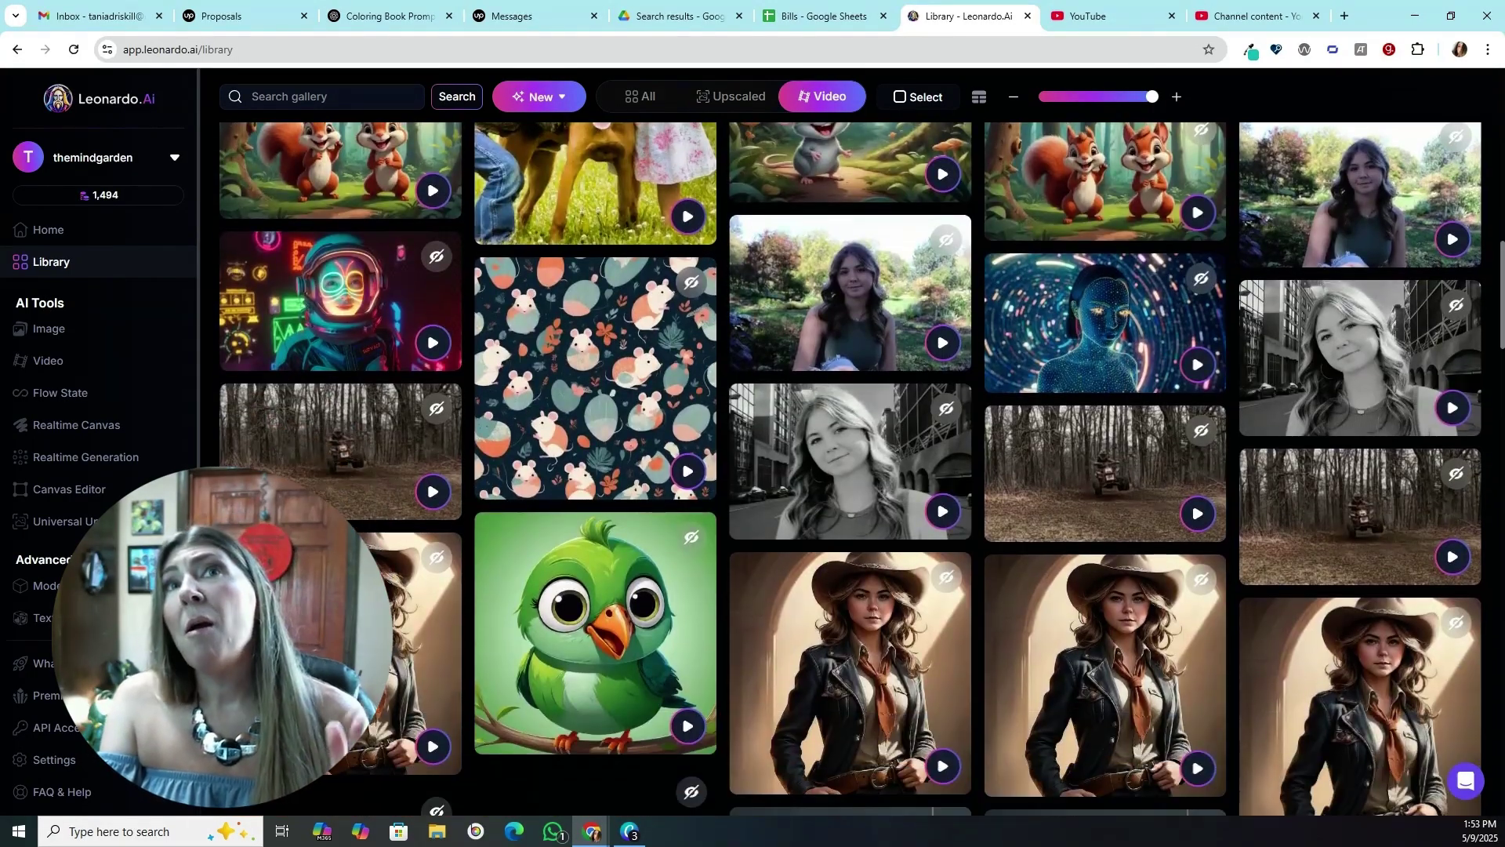
pyautogui.scroll(-1, 1360, 329)
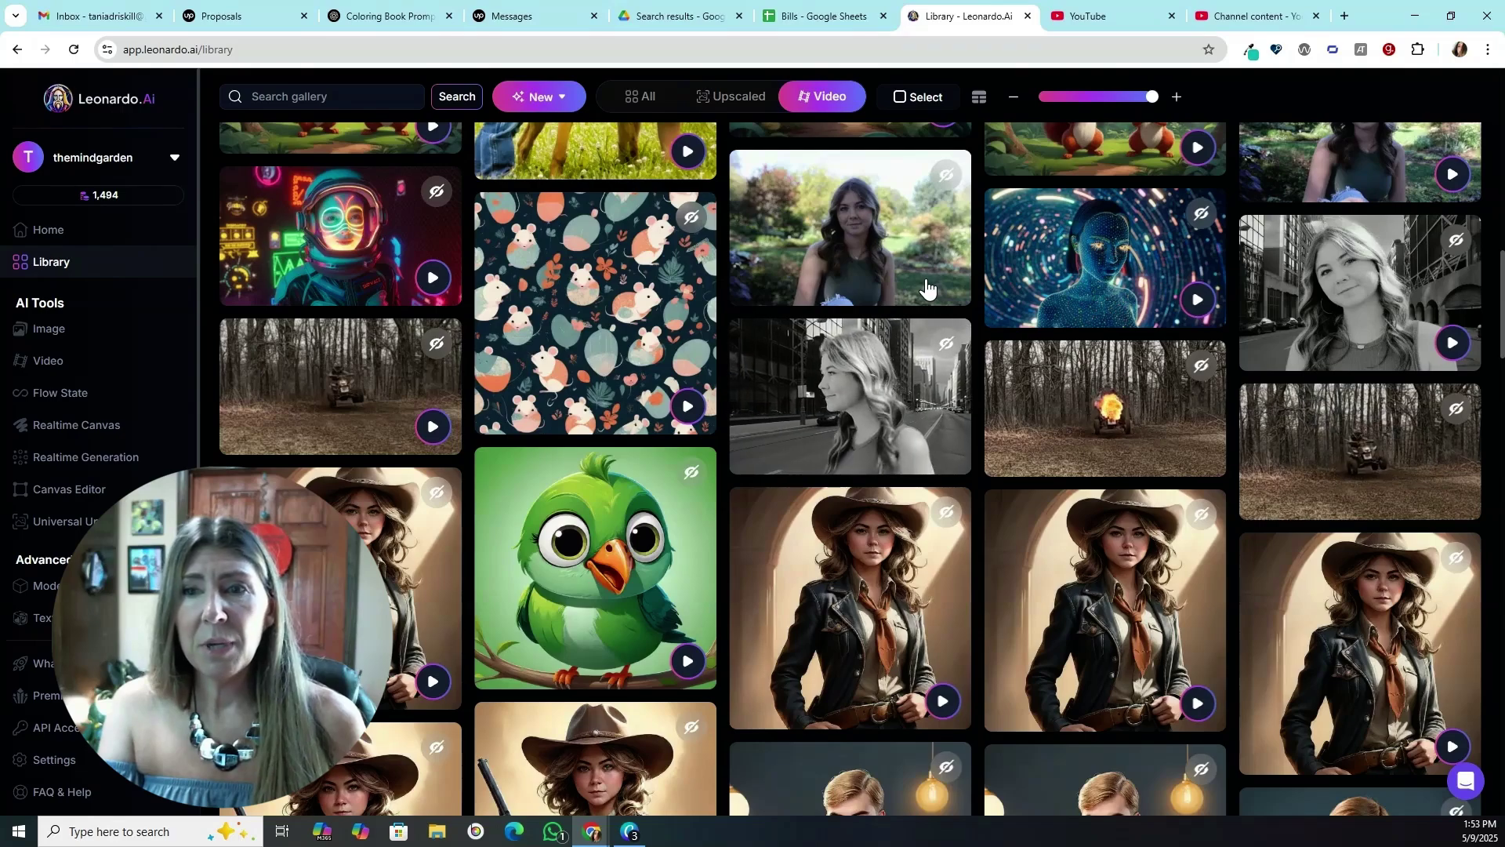
pyautogui.scroll(1, 1501, 313)
pyautogui.scroll(3, 1502, 314)
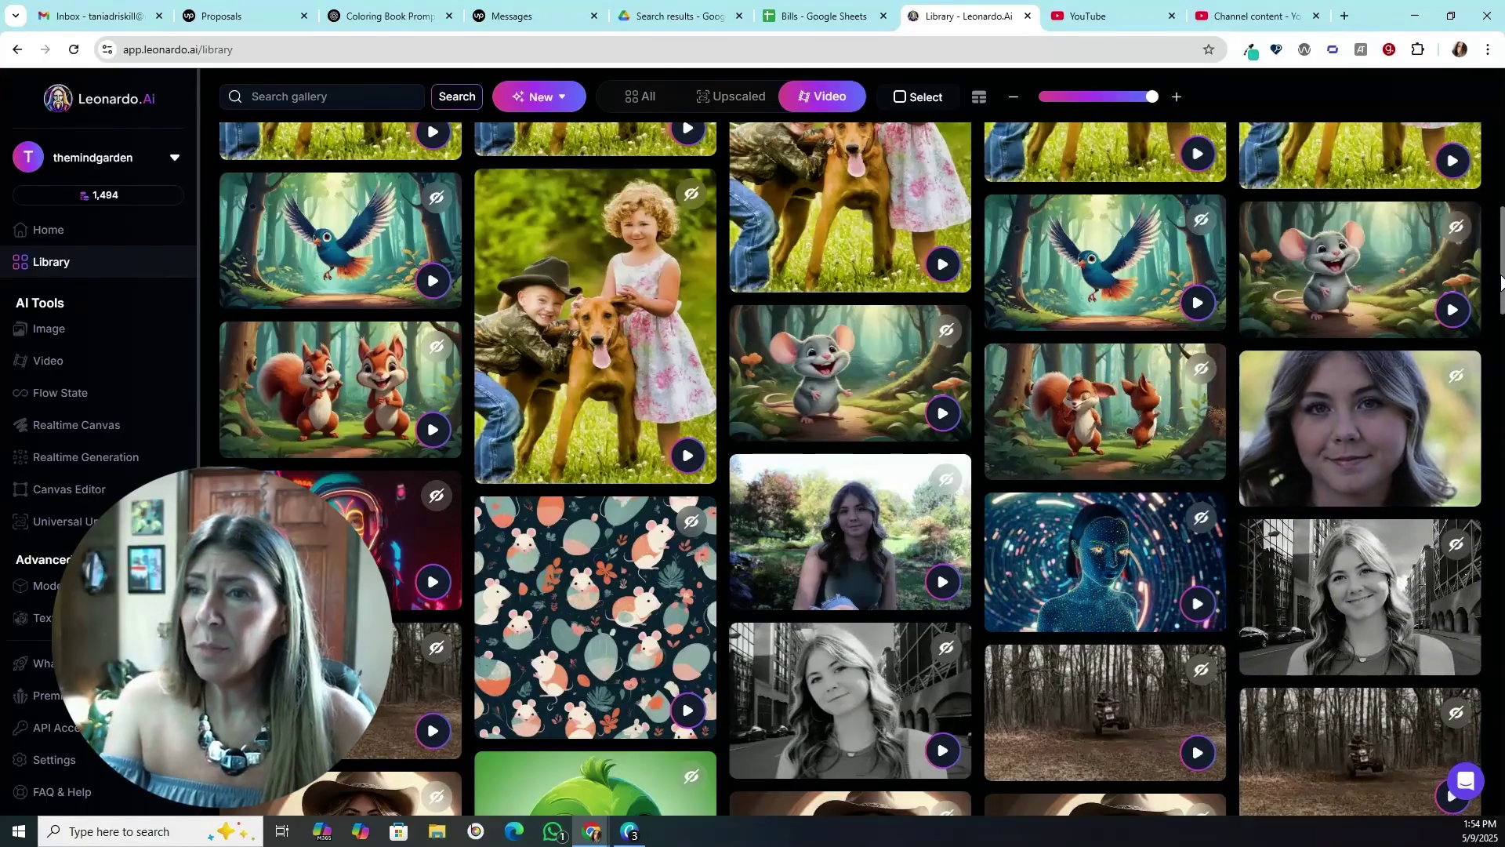
pyautogui.scroll(5, 1407, 301)
pyautogui.scroll(5, 1407, 302)
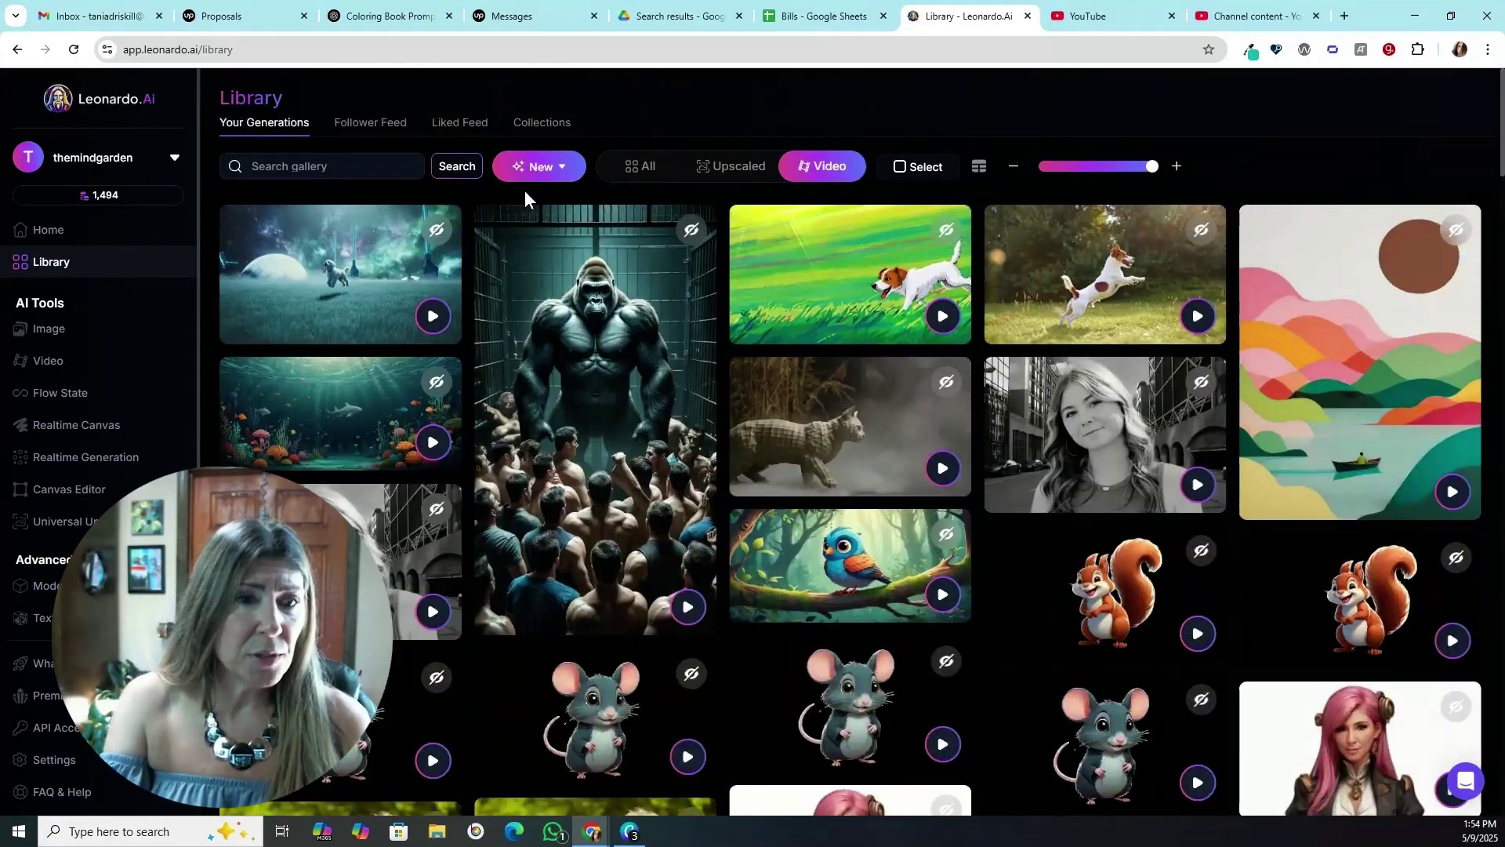
# - On the Video page, drop the start image and replace the 'open mouth' prompt with 'dog jumping'
pyautogui.click(49, 363)
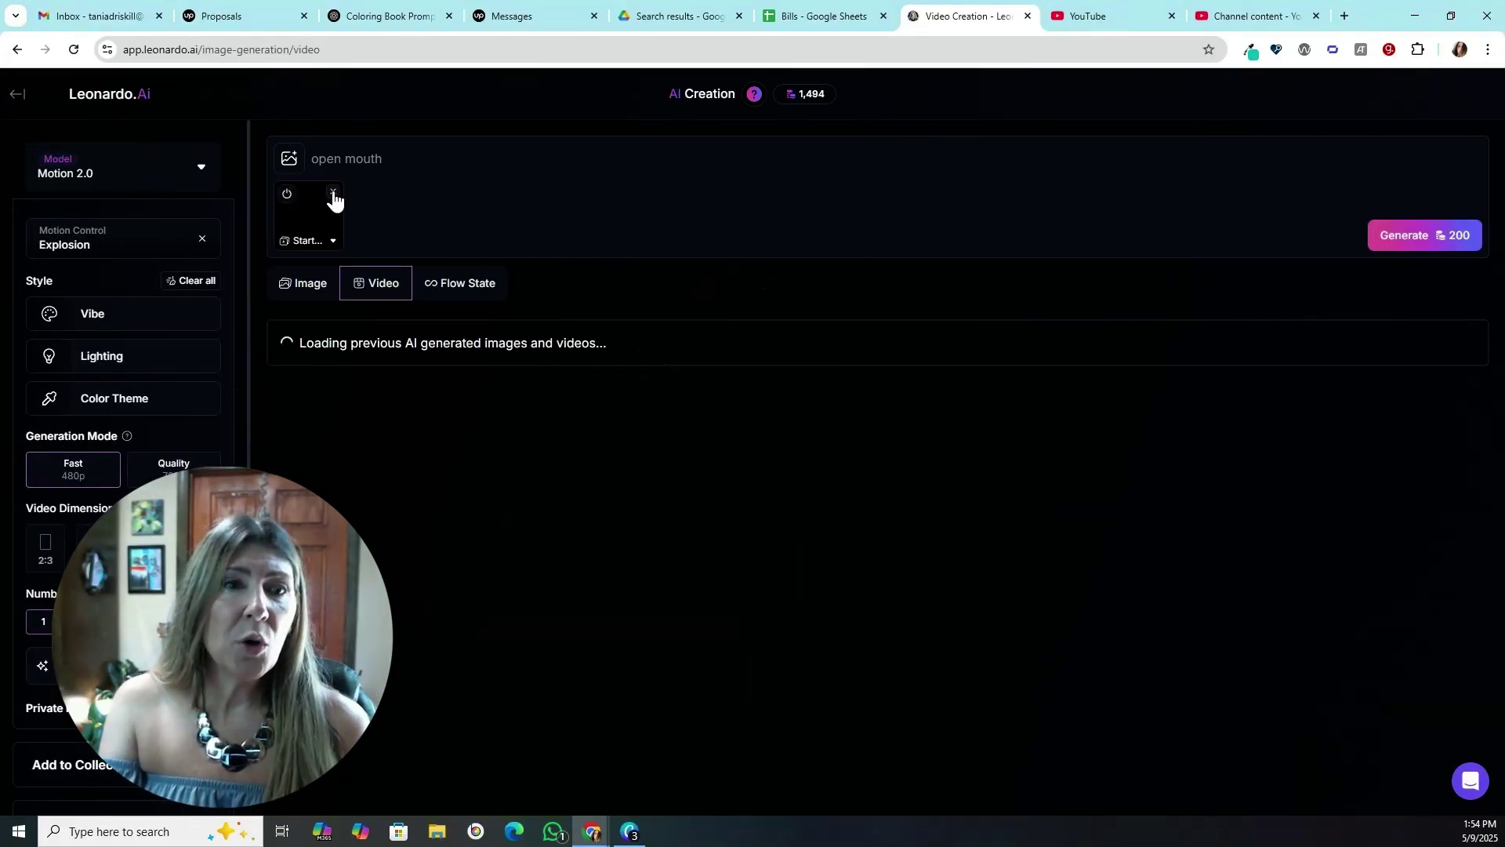
pyautogui.click(333, 194)
pyautogui.hotkey('ctrl', 'a')
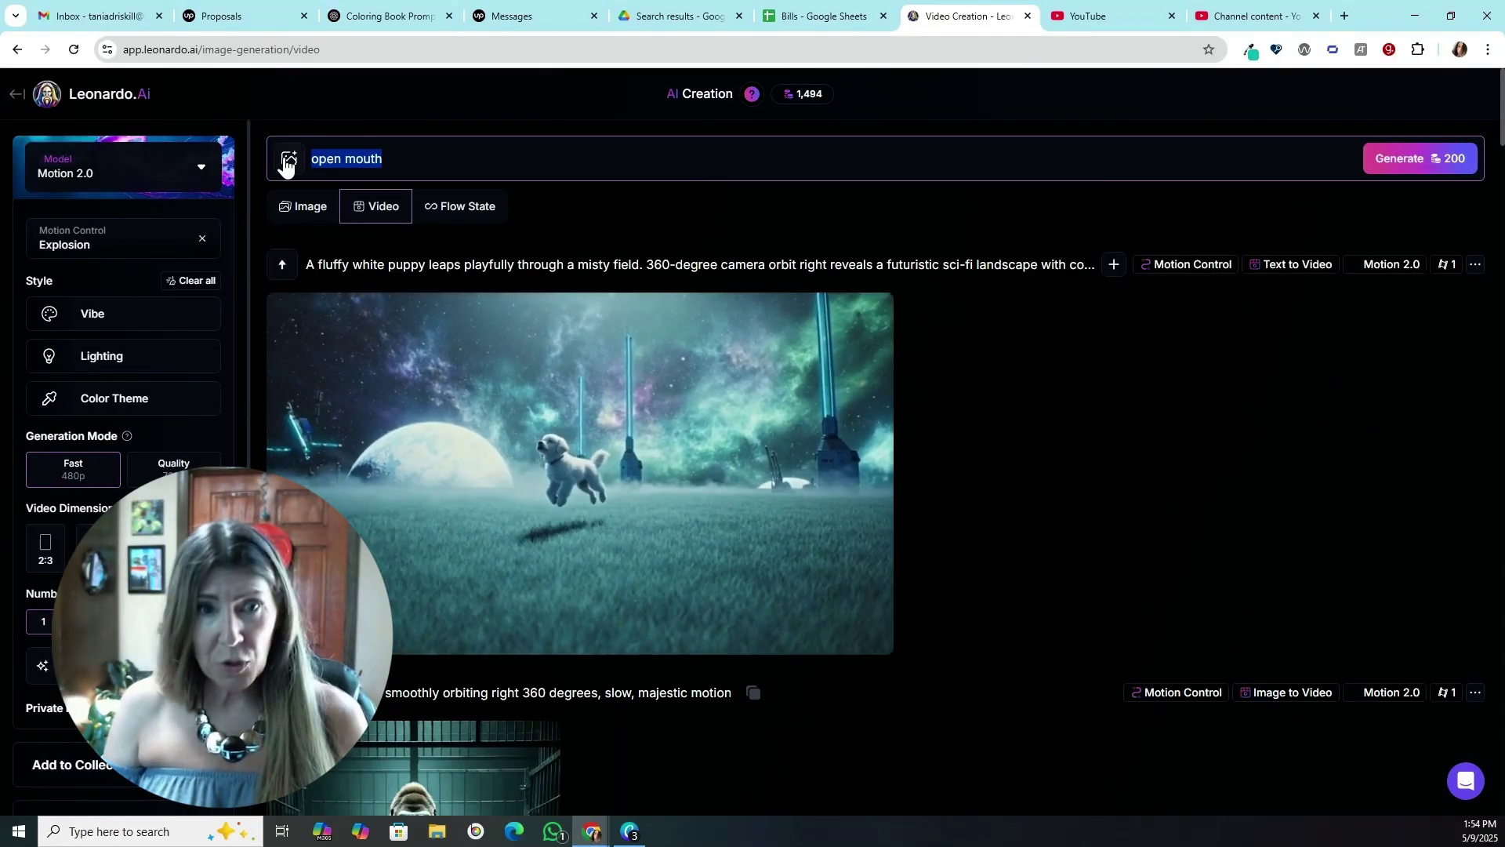
pyautogui.press('BackSpace')
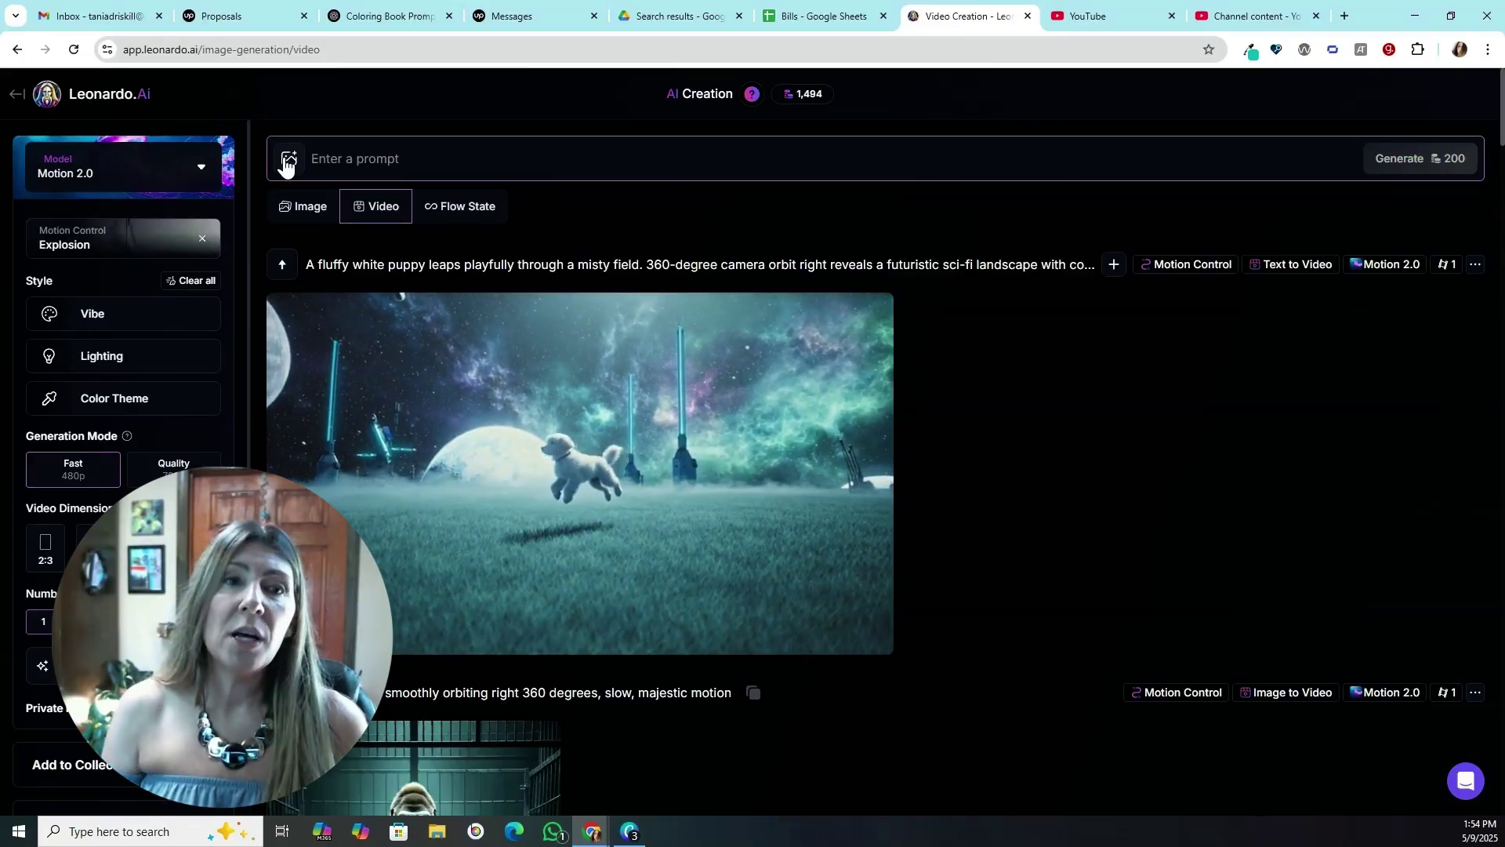
pyautogui.write('dog jumping')
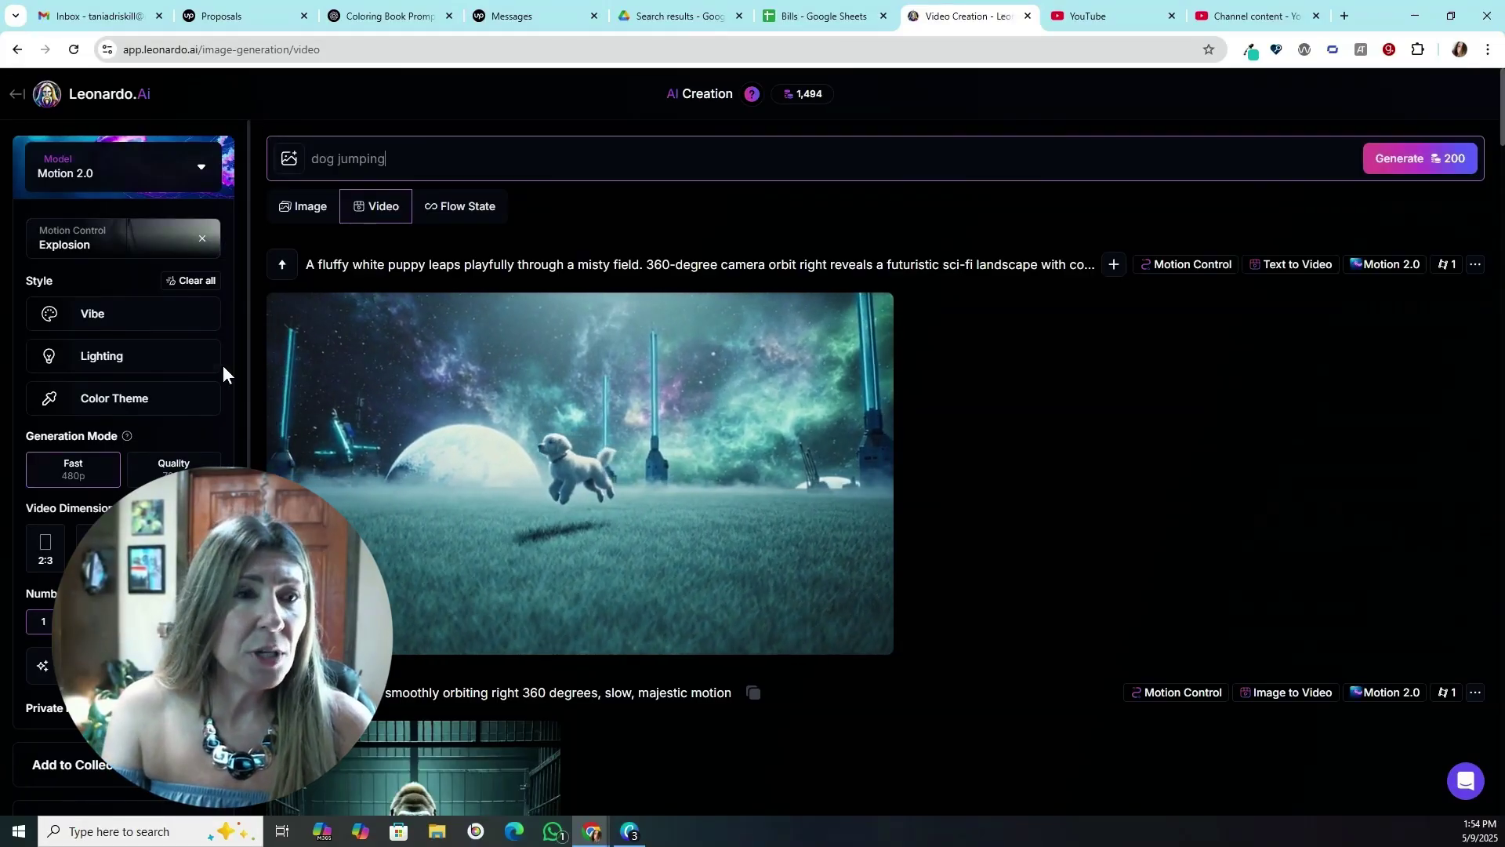
pyautogui.click(94, 315)
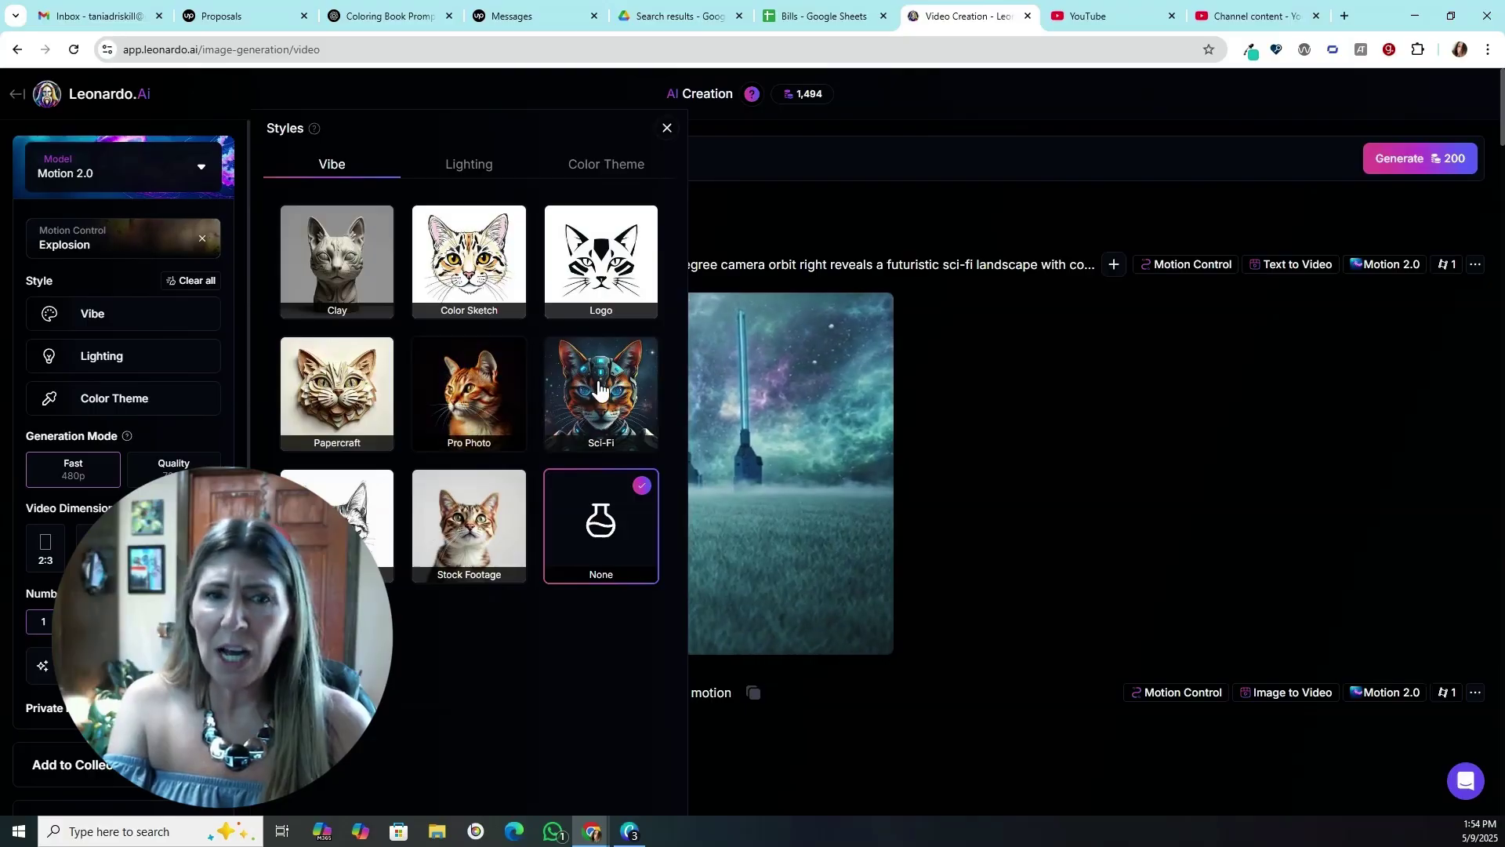
pyautogui.click(71, 357)
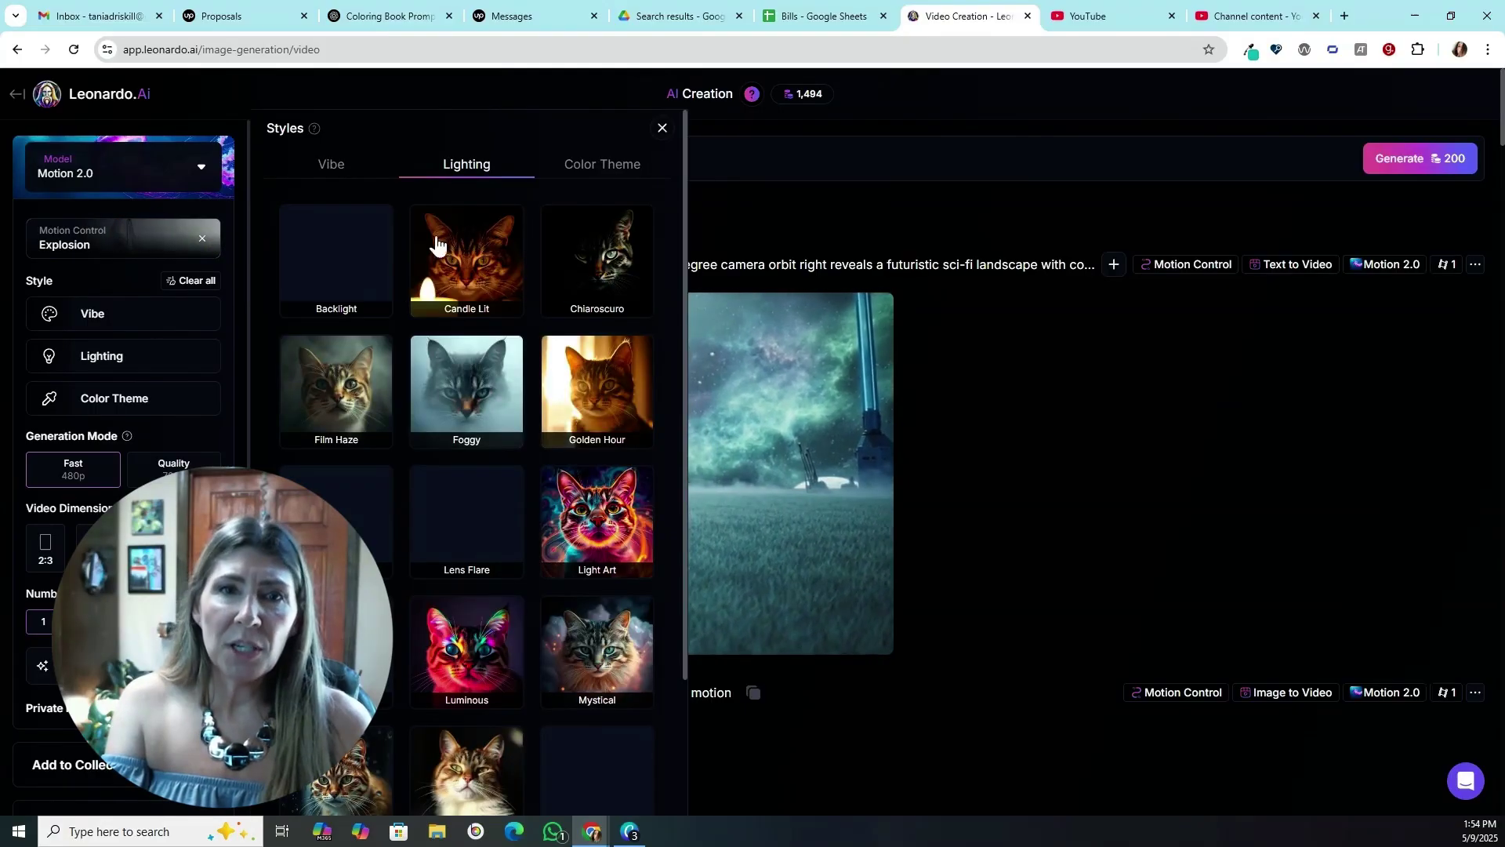
pyautogui.click(605, 174)
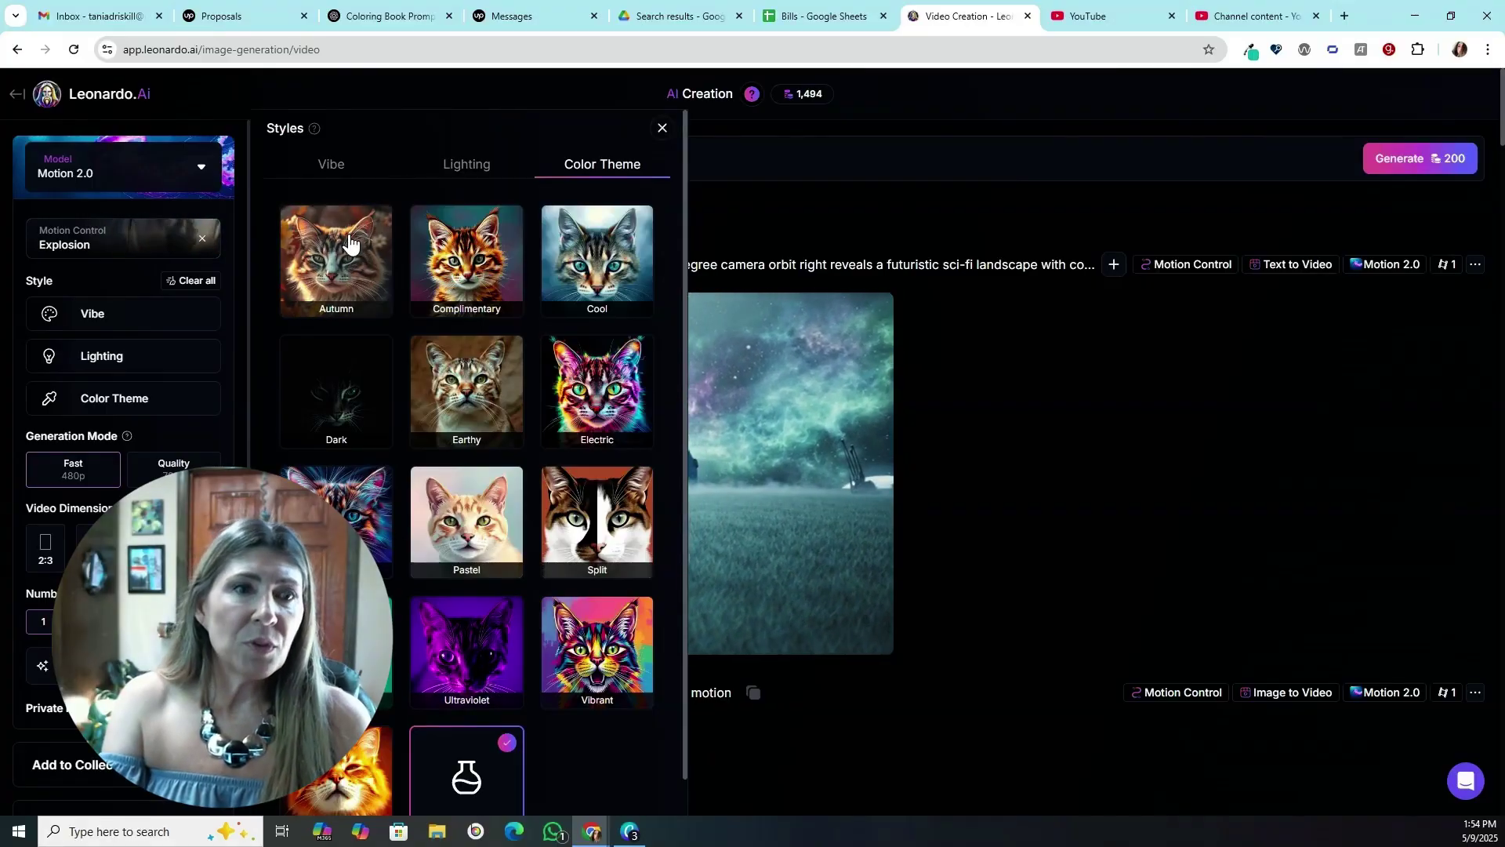
pyautogui.click(89, 270)
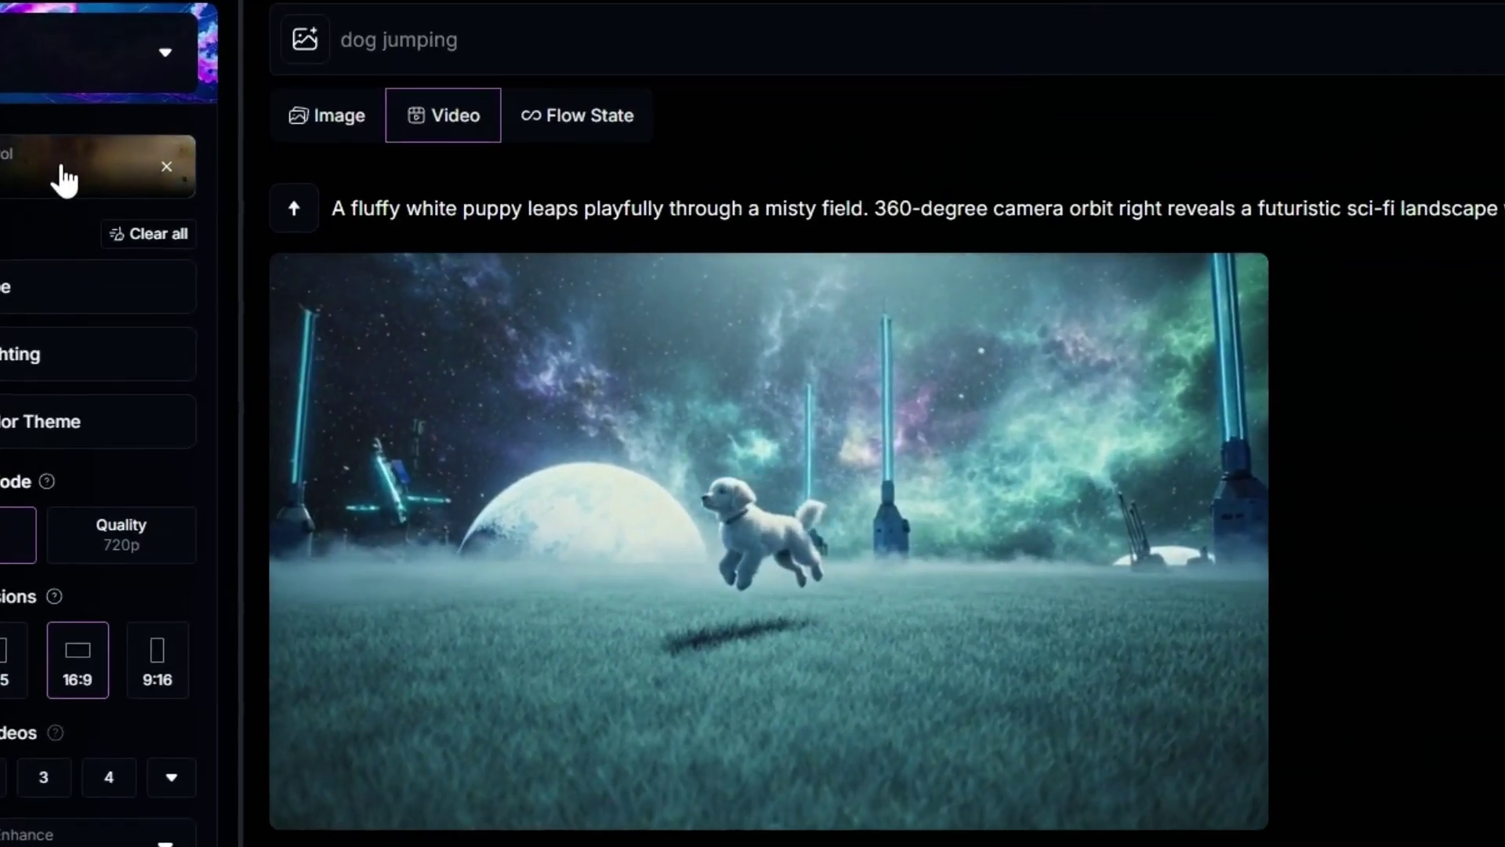
# - Set the camera motion to Dolly In and generate the 'dog jumping' video
pyautogui.click(63, 166)
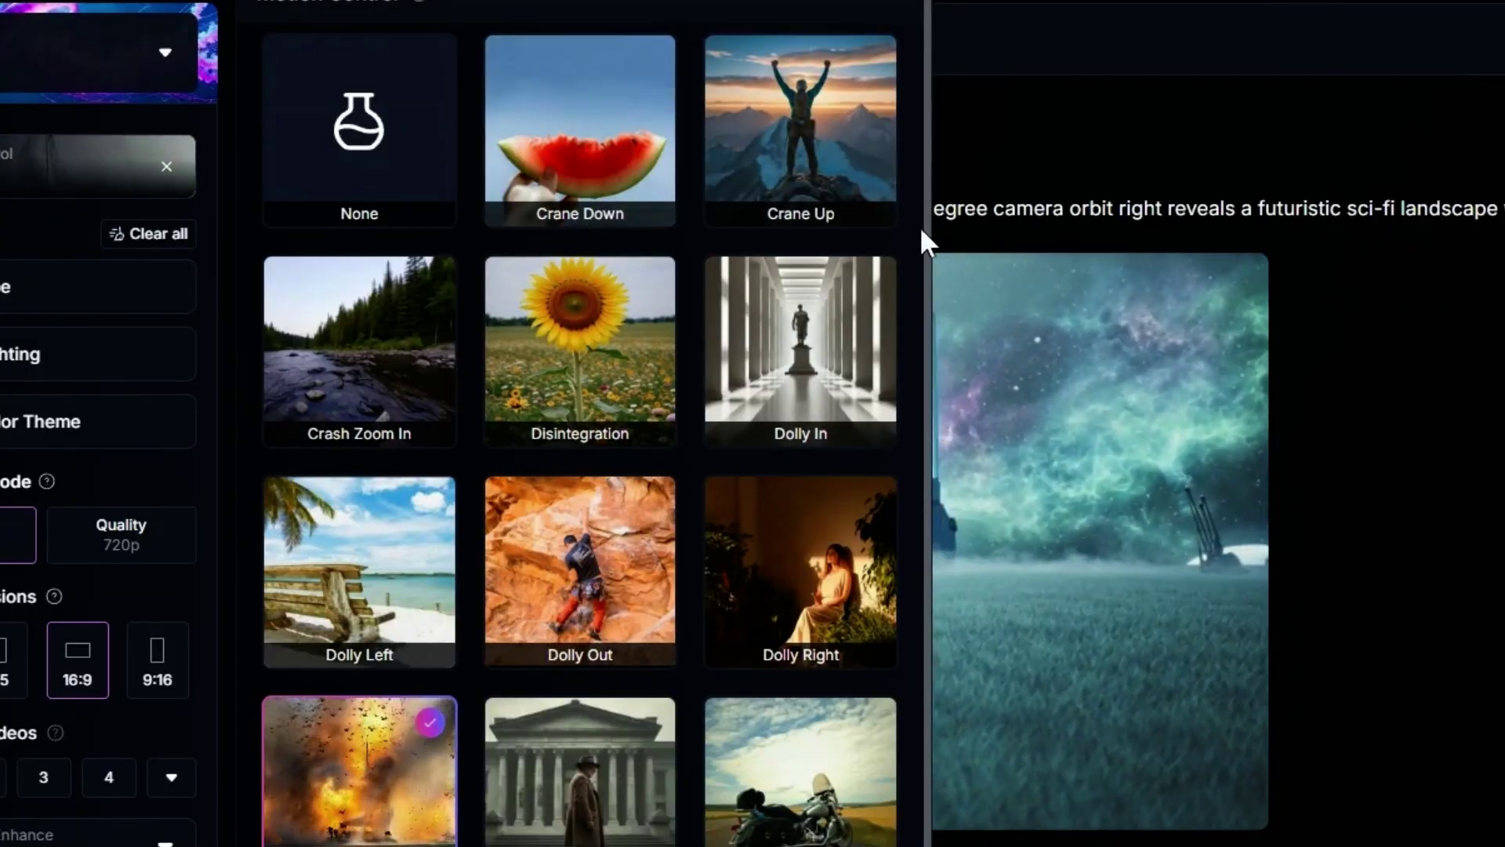
pyautogui.scroll(-1, 920, 235)
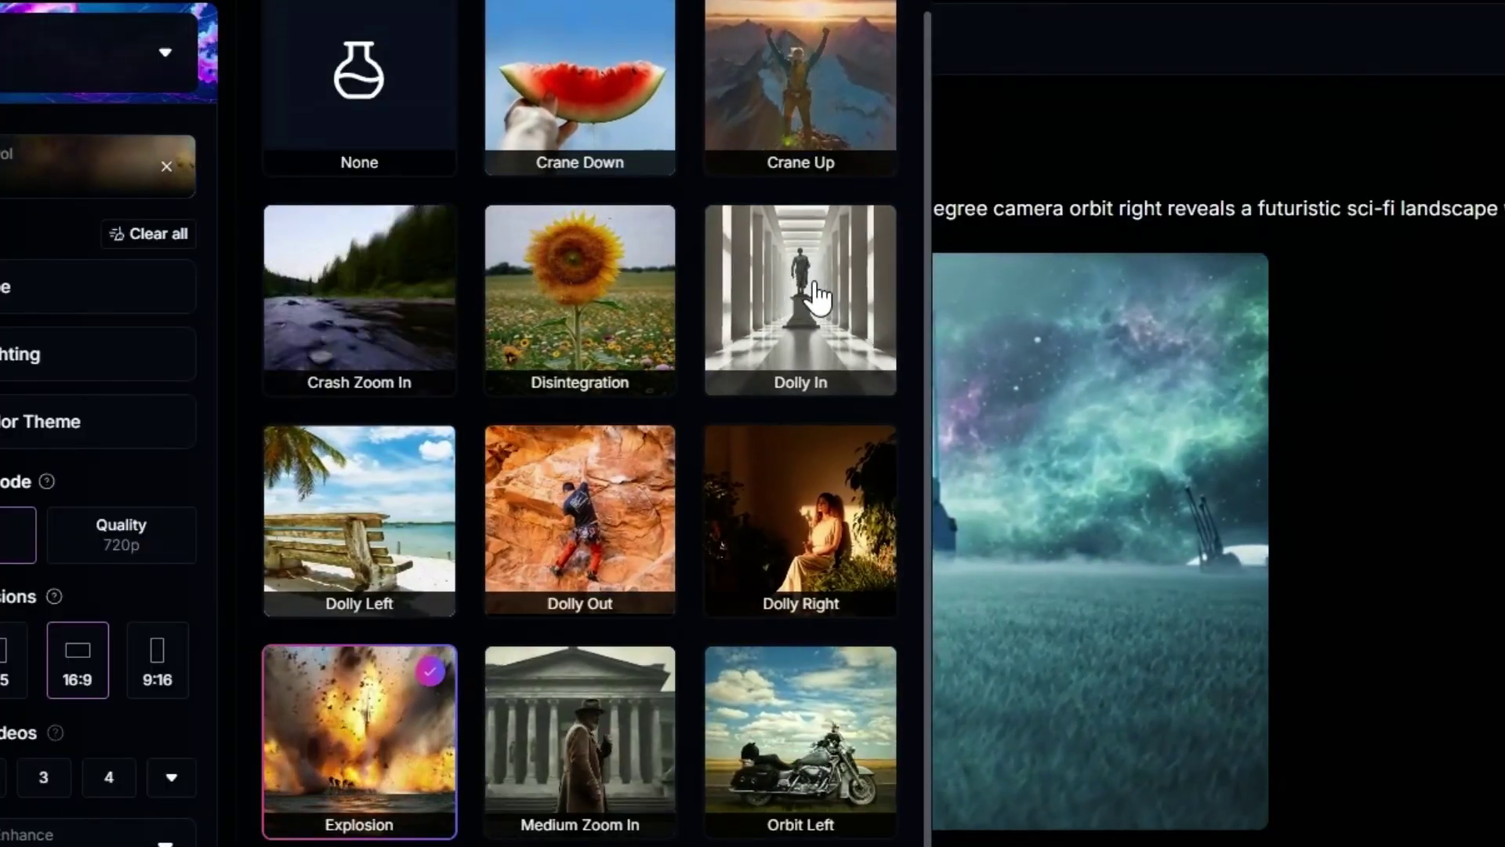
pyautogui.click(809, 300)
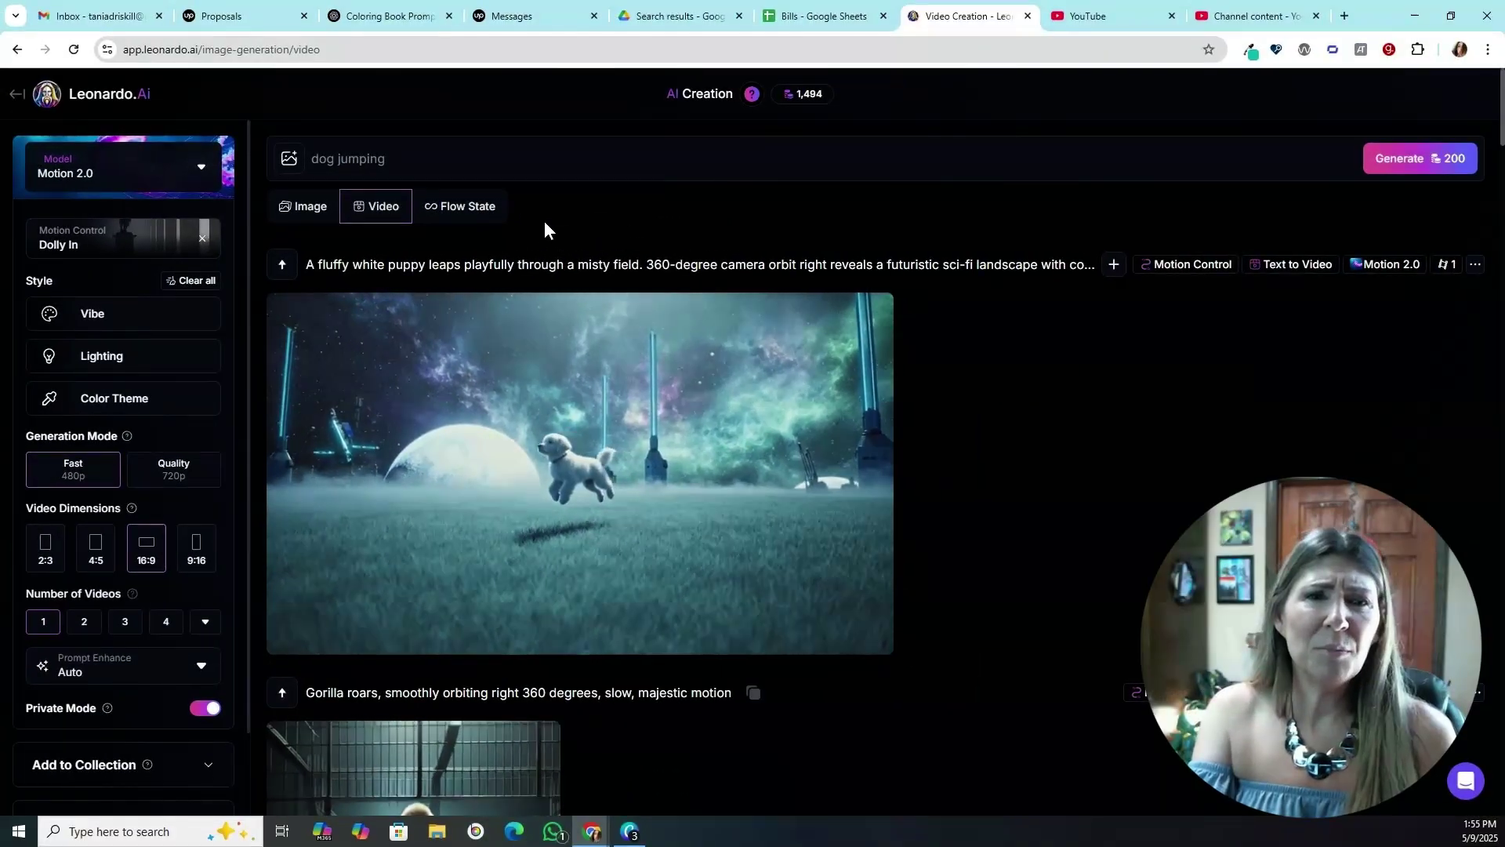
pyautogui.click(1435, 159)
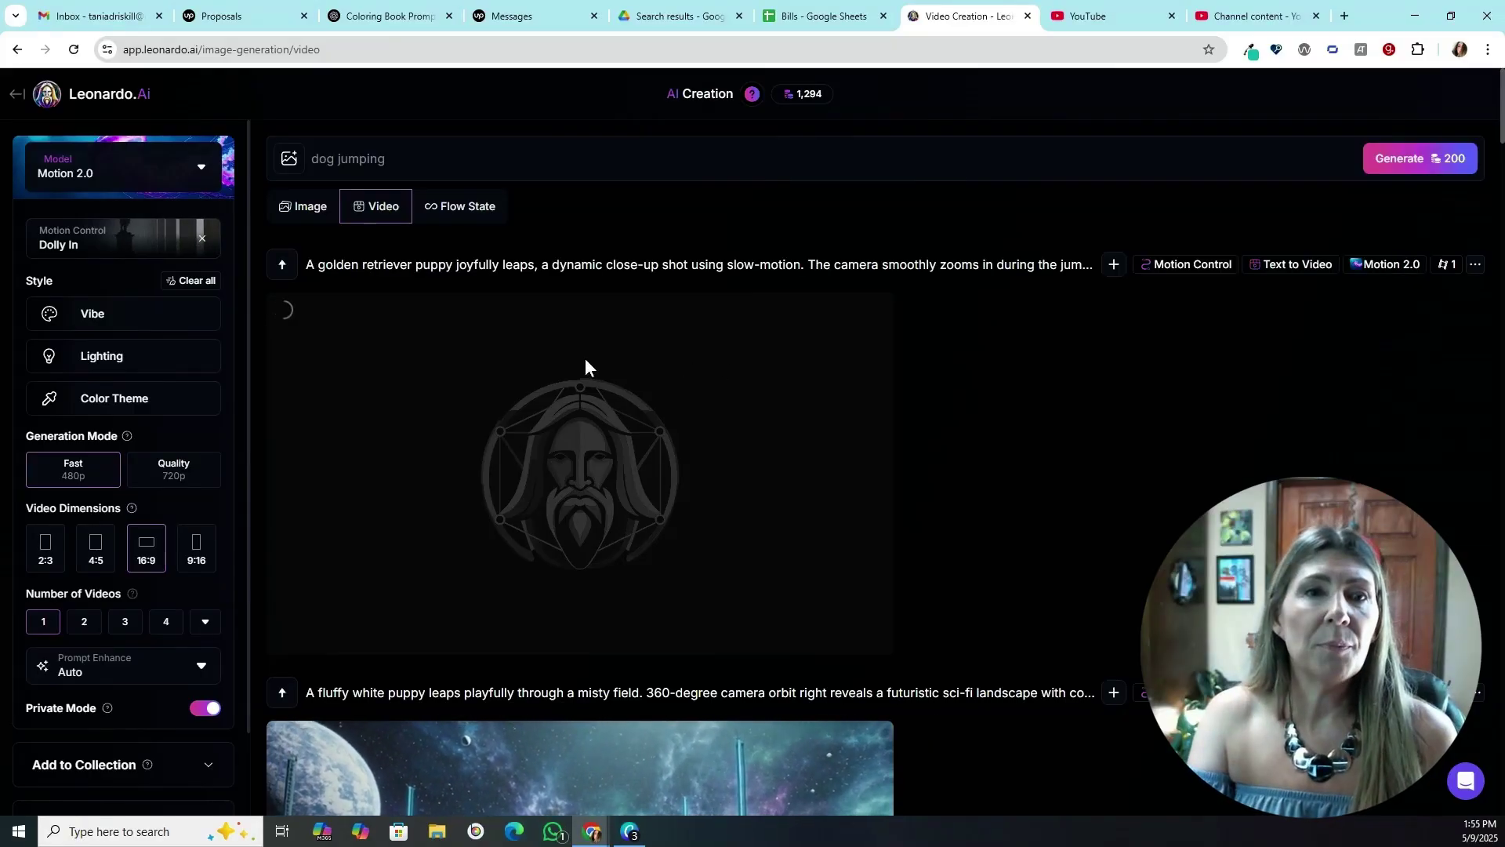
# - Set the third image from the Fractals collection as the video's start frame
pyautogui.click(291, 160)
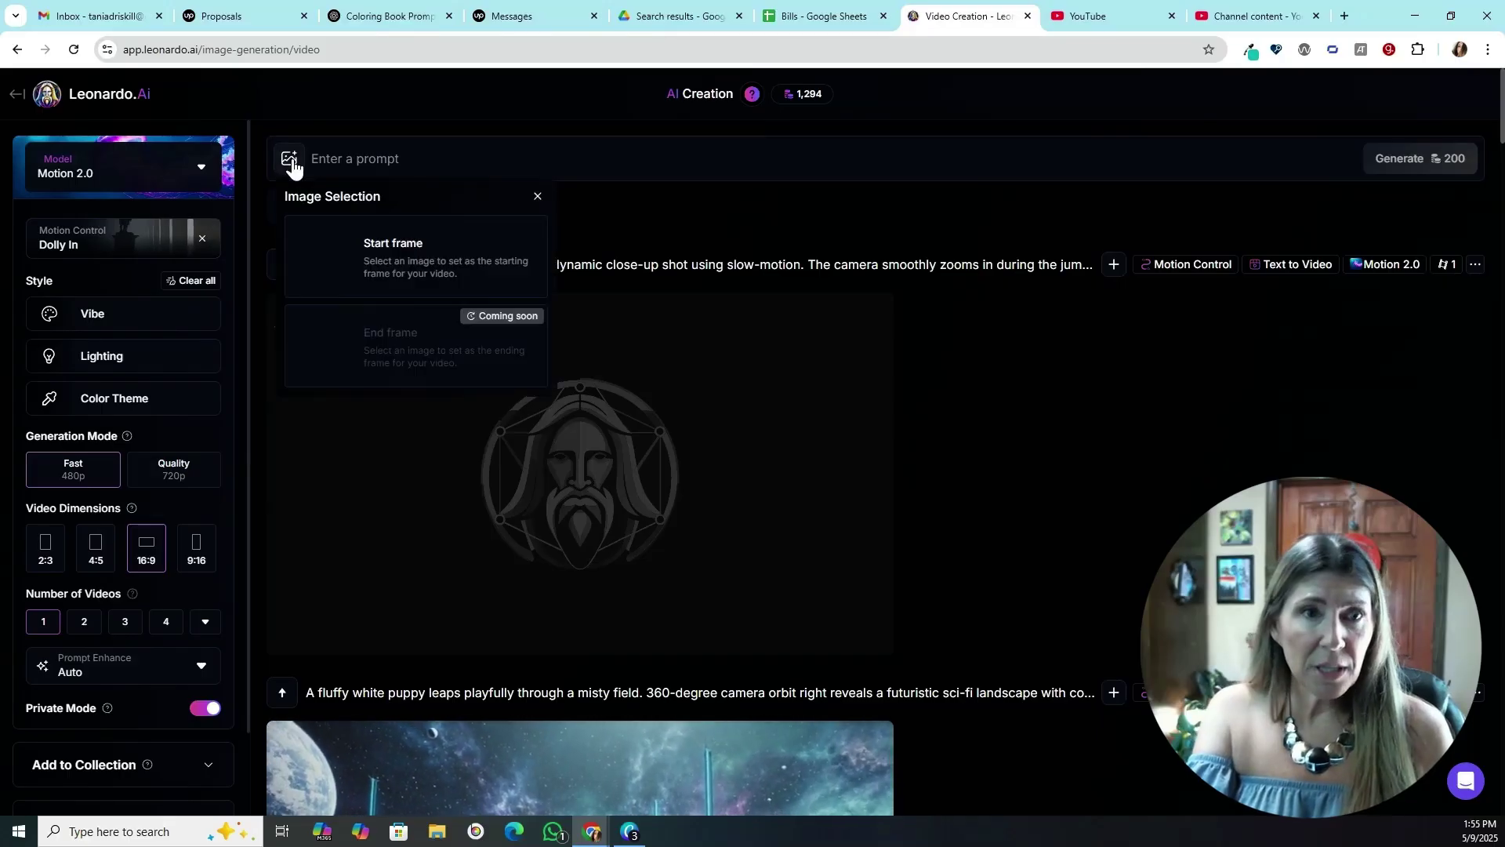
pyautogui.click(382, 253)
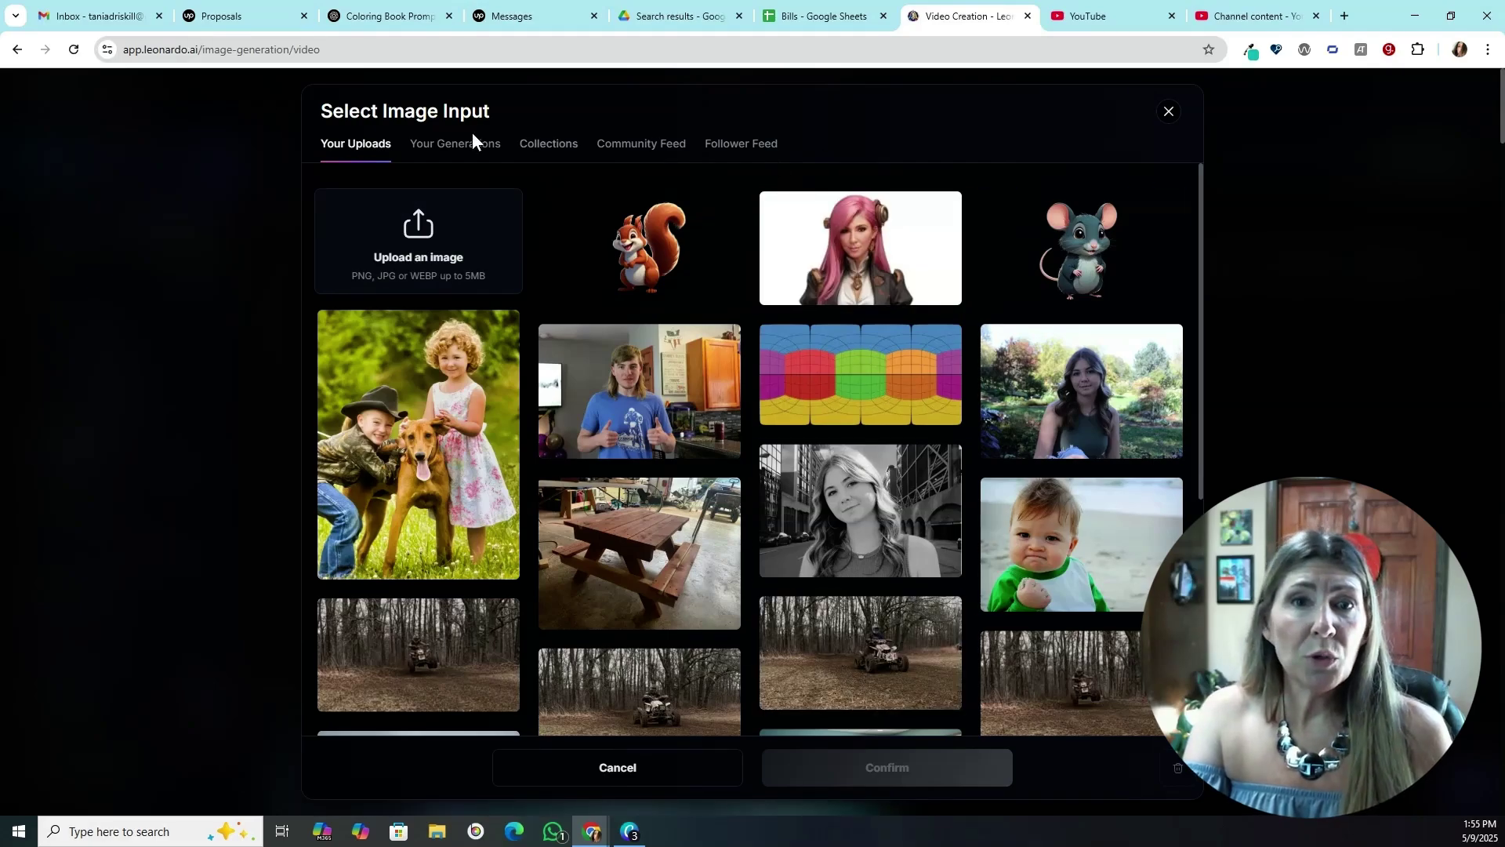
pyautogui.click(442, 149)
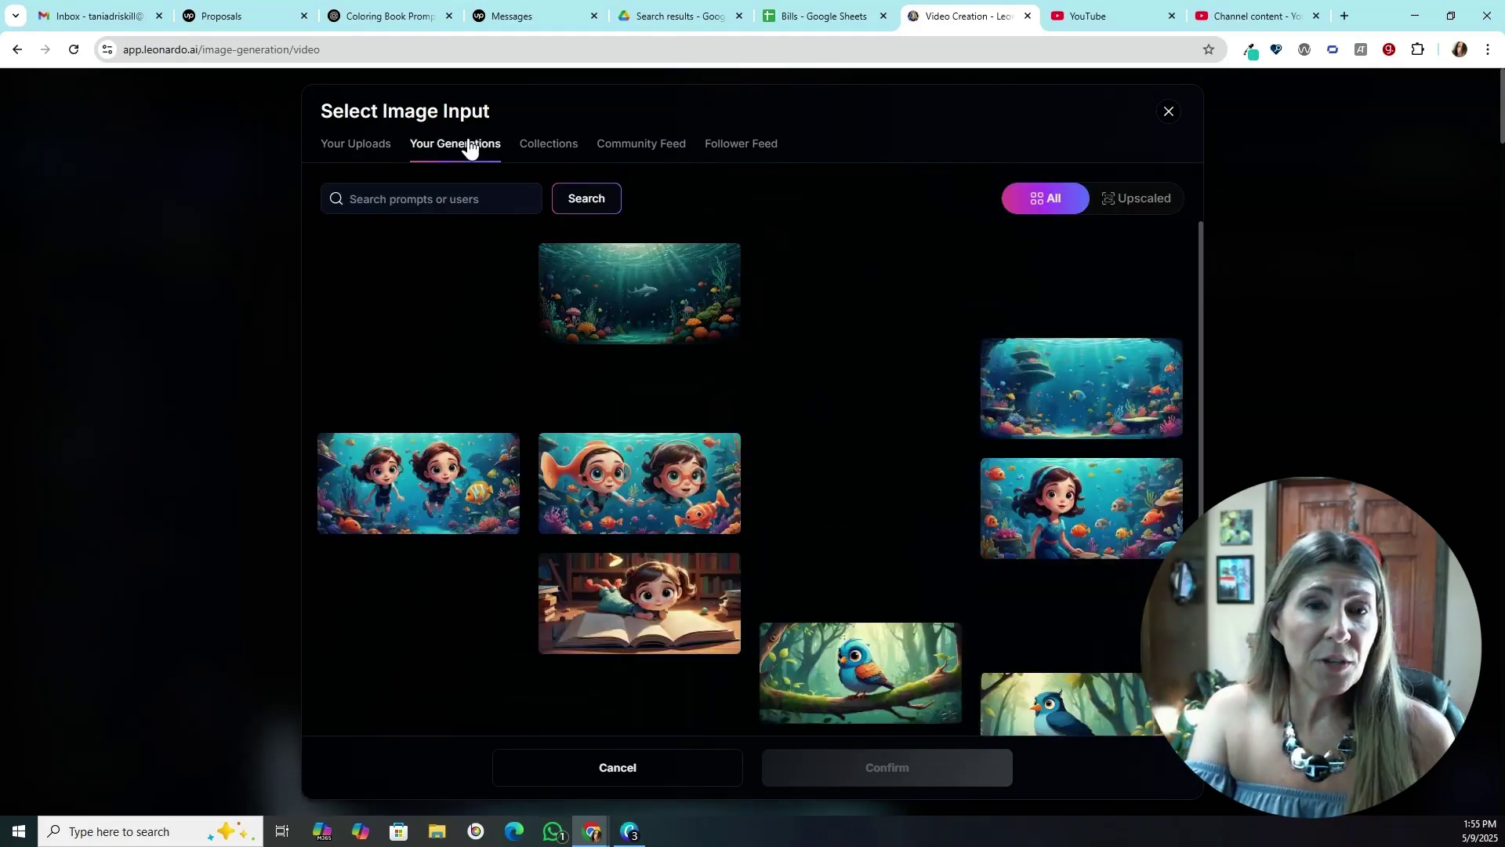
pyautogui.click(555, 149)
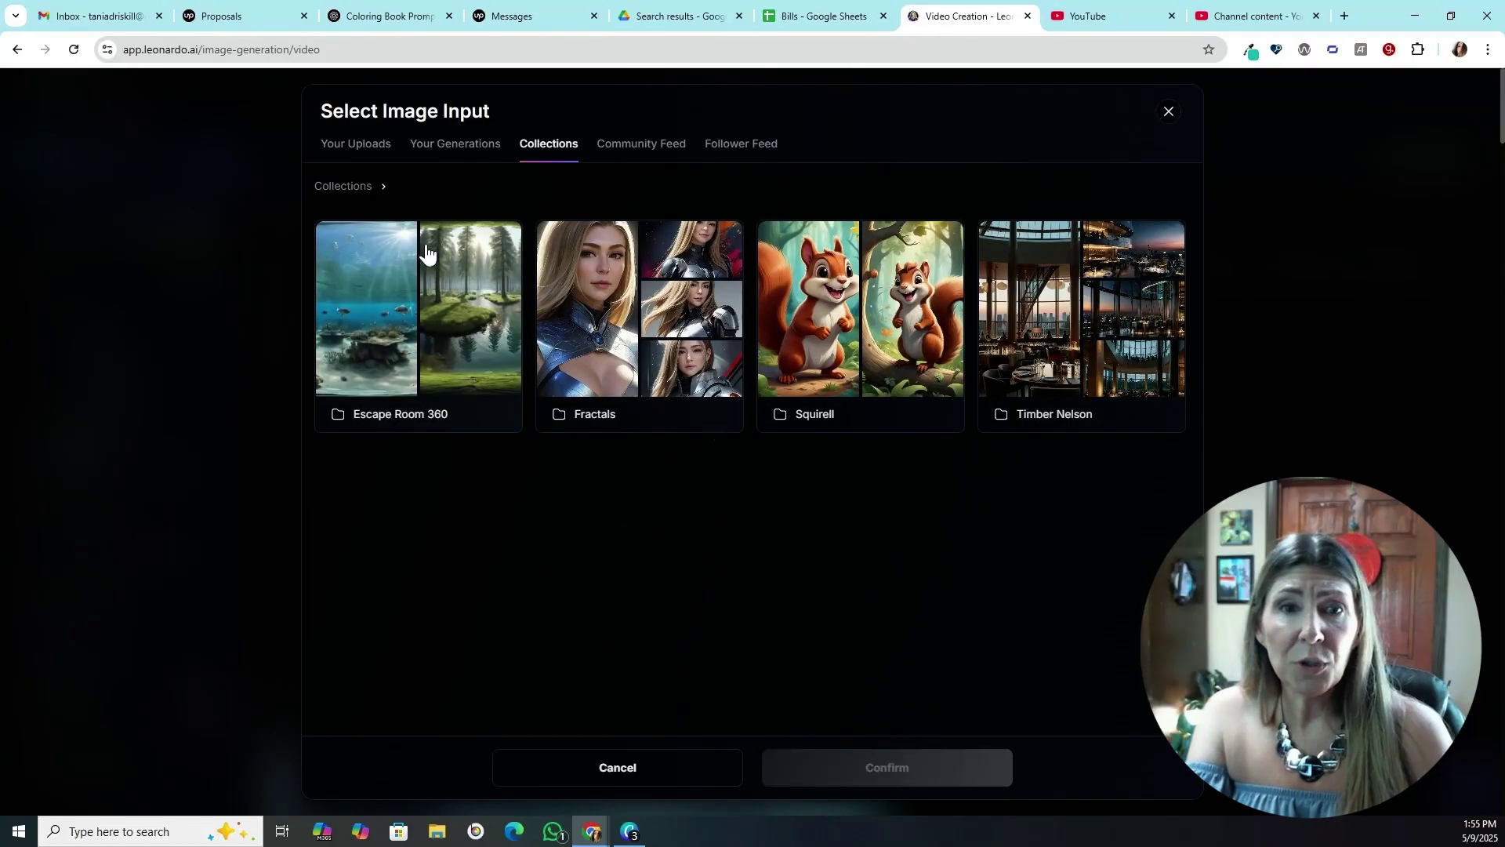
pyautogui.click(684, 334)
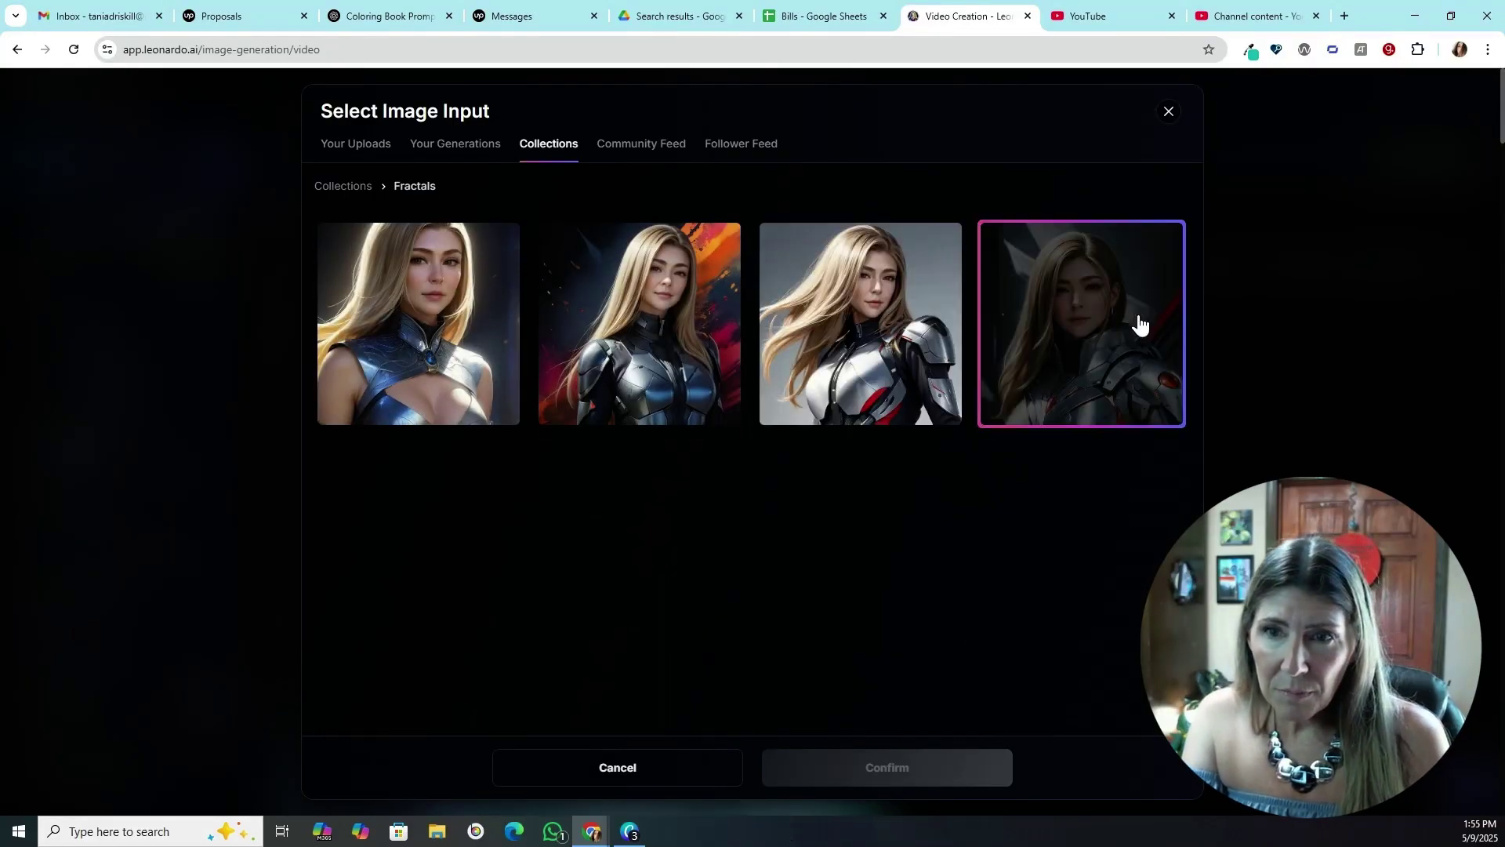
pyautogui.click(940, 377)
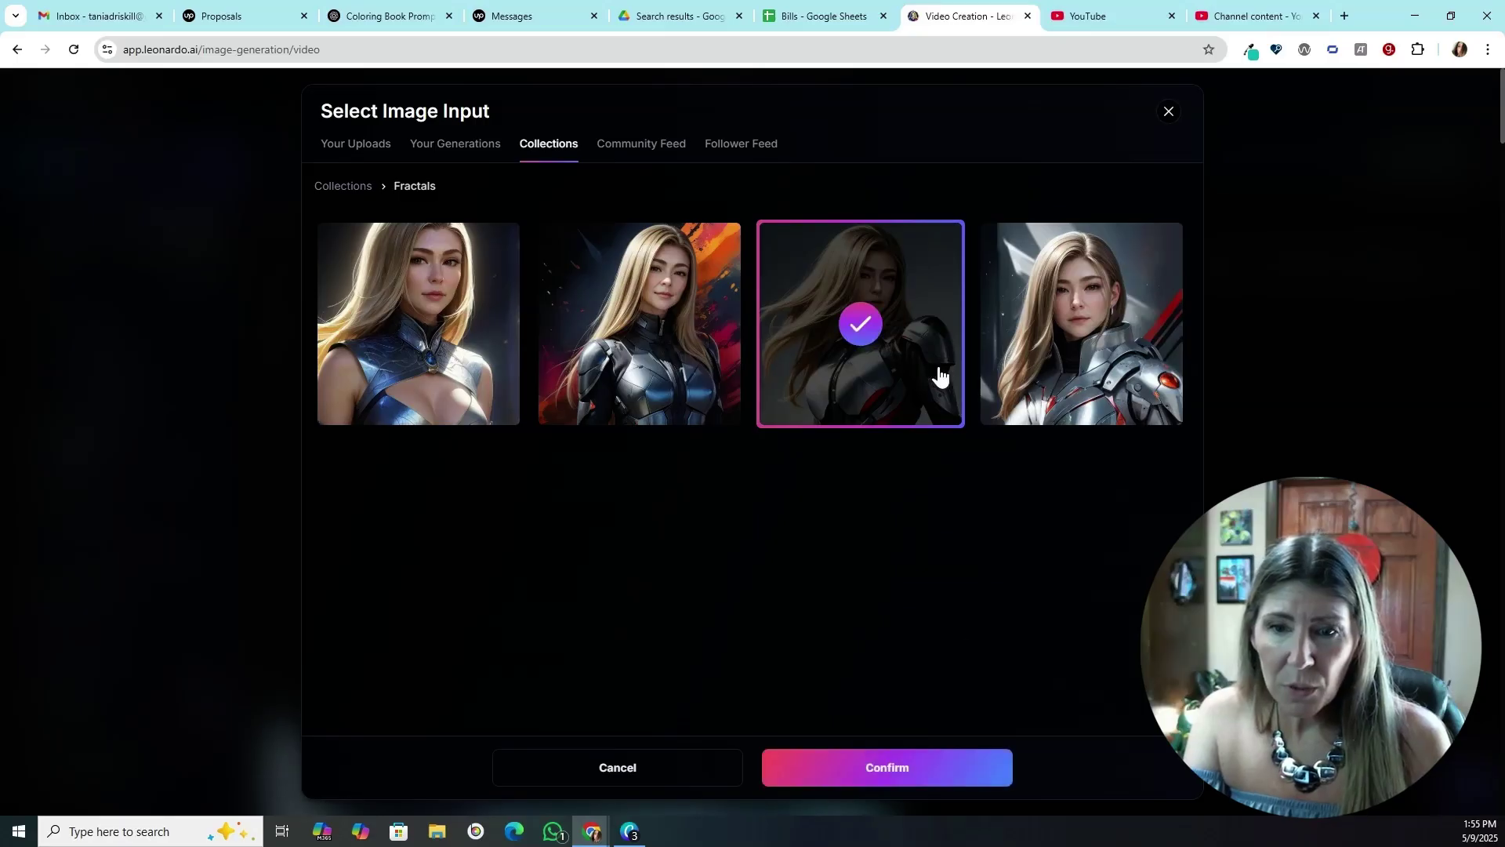
pyautogui.click(919, 784)
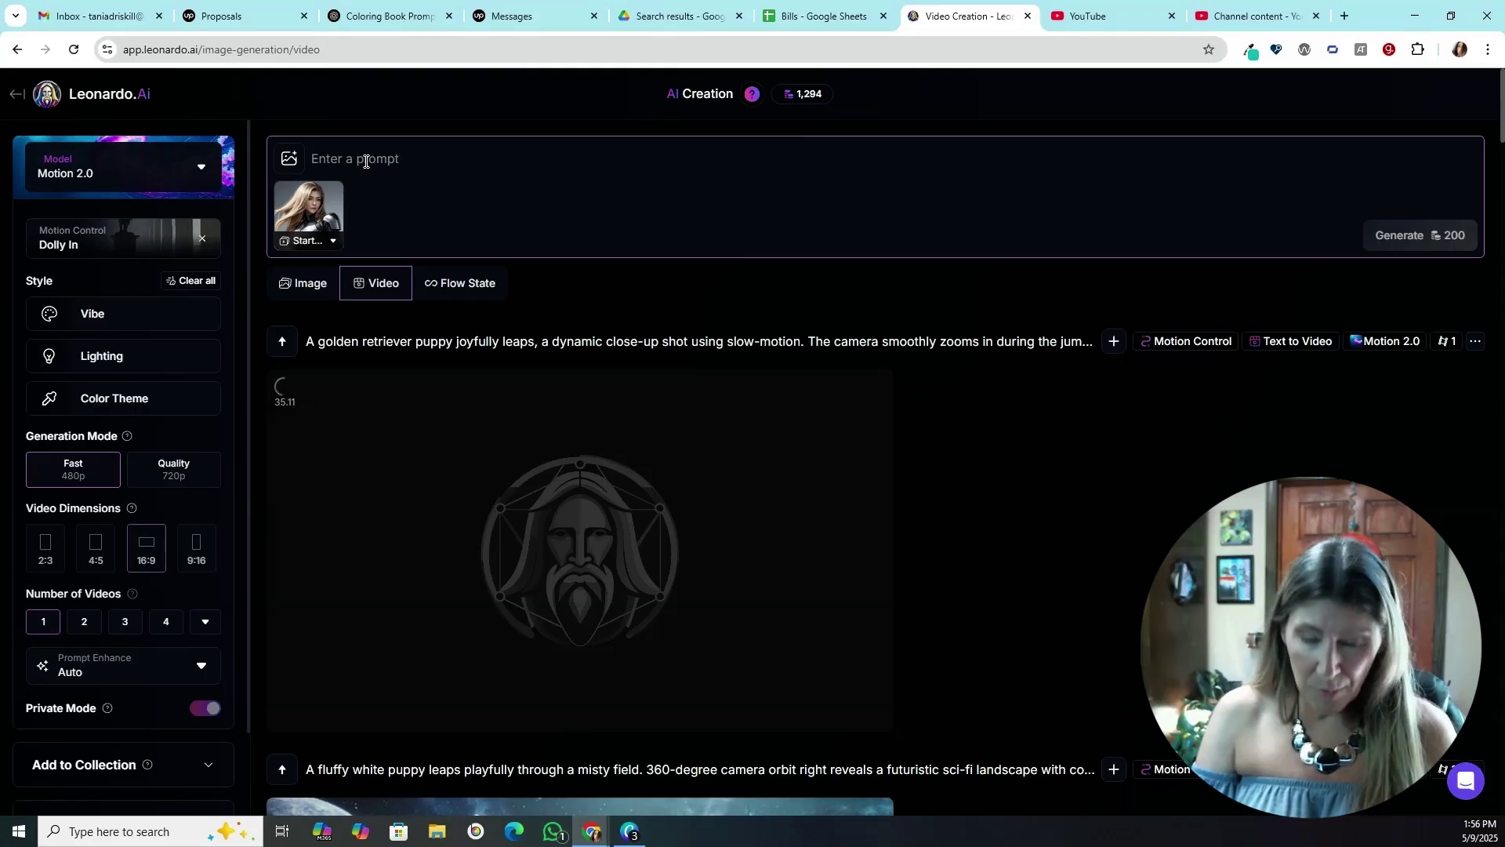
# - Prompt 'smile' with Orbit Right camera motion and generate the video
pyautogui.write('smile')
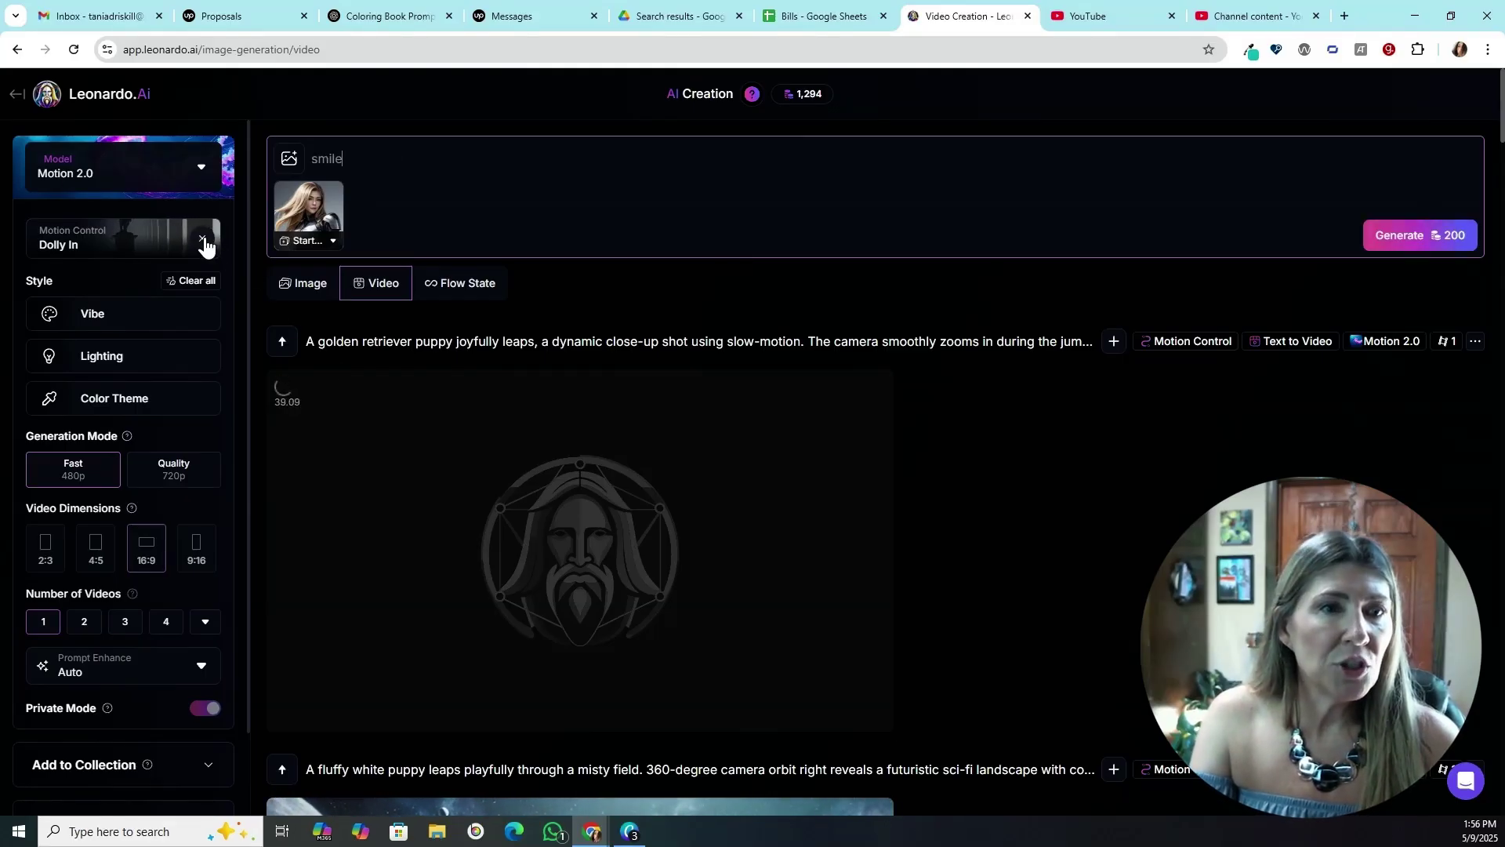
pyautogui.click(112, 243)
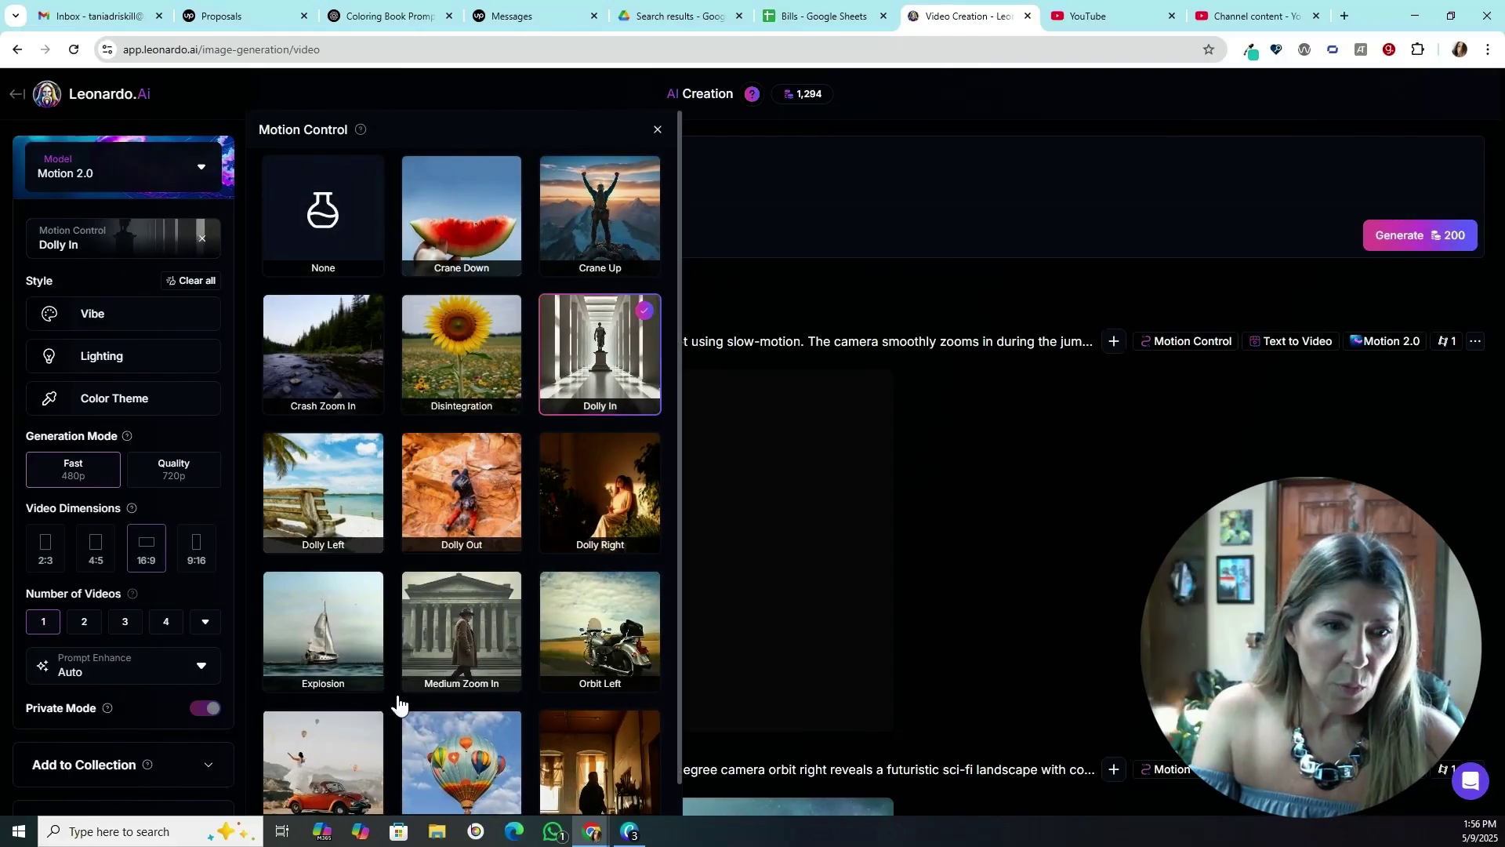
pyautogui.scroll(-1, 377, 708)
pyautogui.click(375, 709)
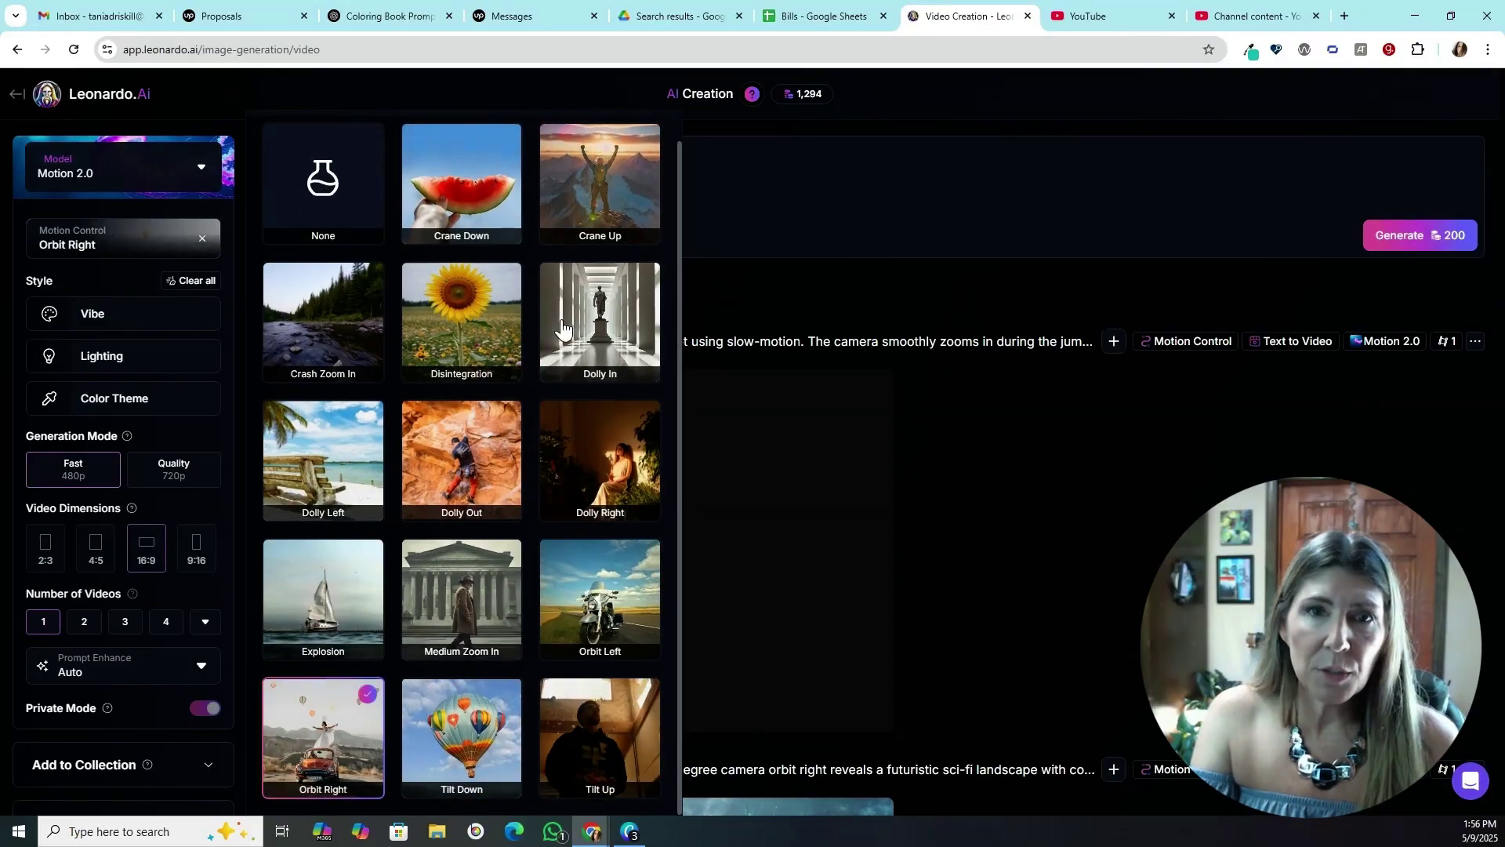
pyautogui.click(1097, 313)
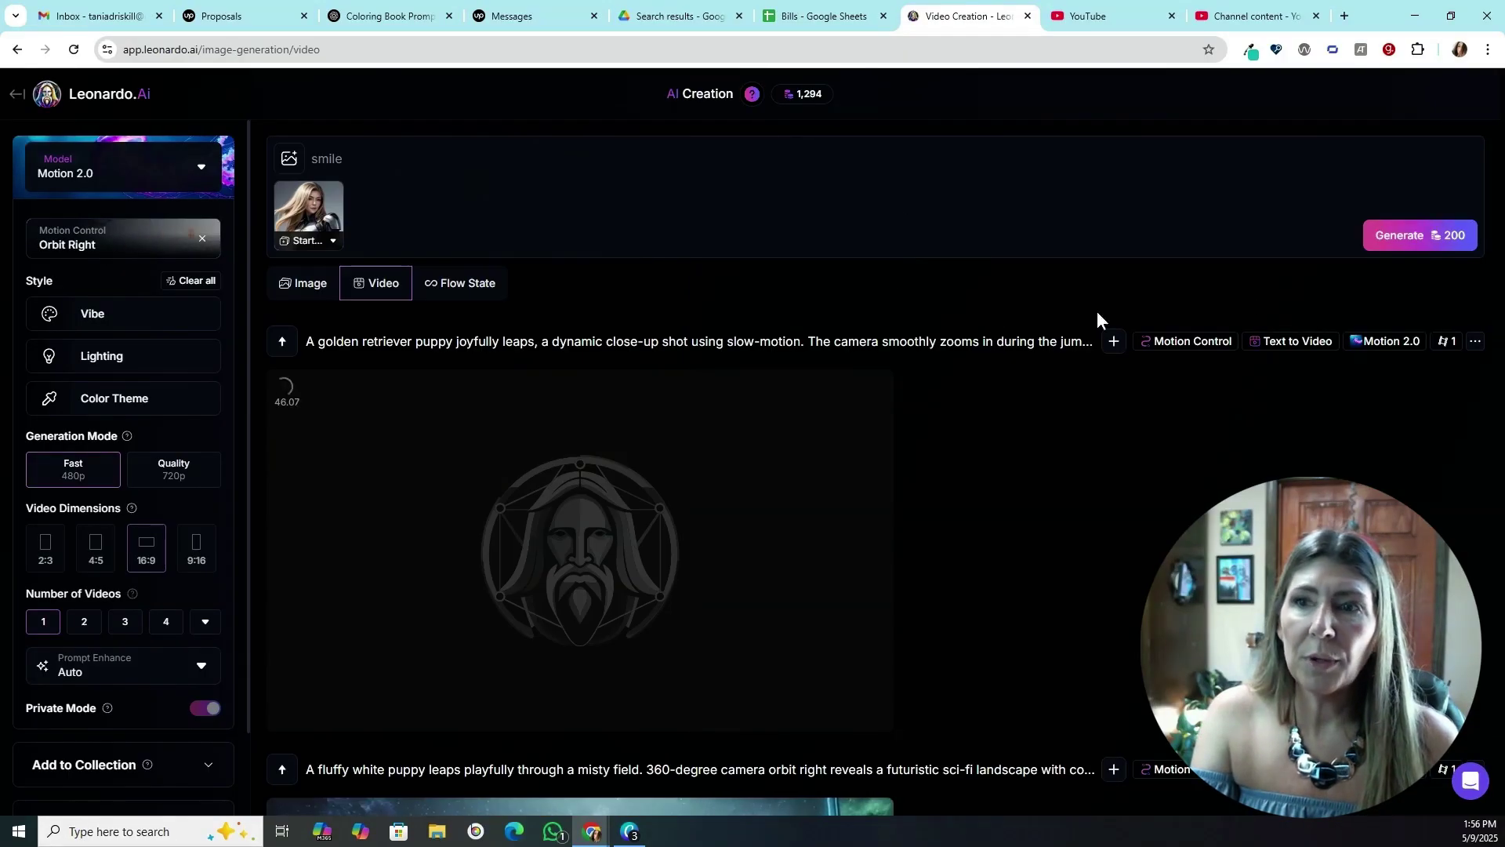
pyautogui.click(1408, 243)
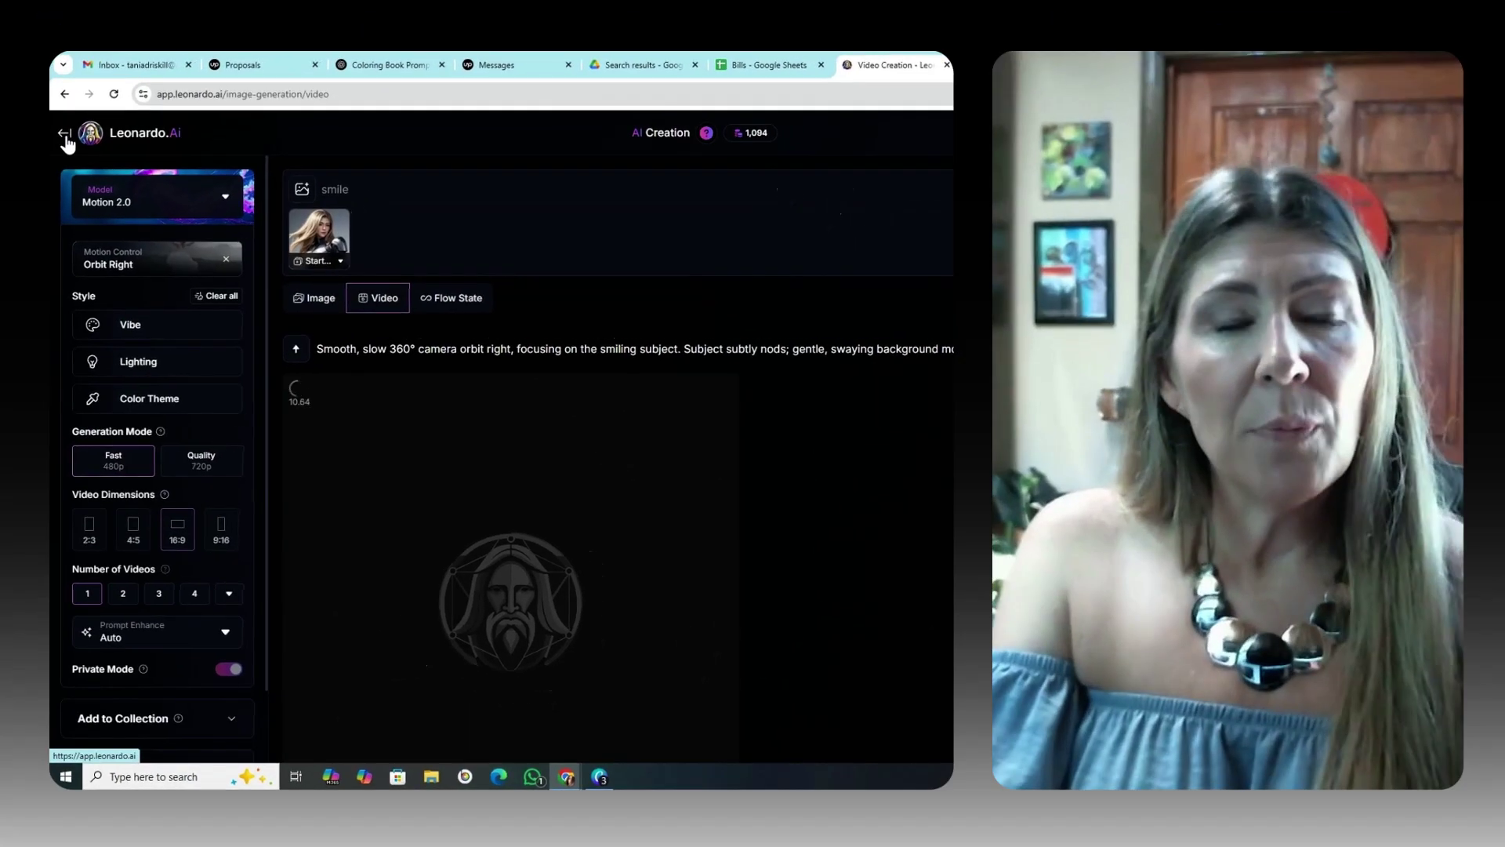
# - Generate images from 'girl in scifi dessert on a foreign plant' and scroll through the results
pyautogui.click(16, 94)
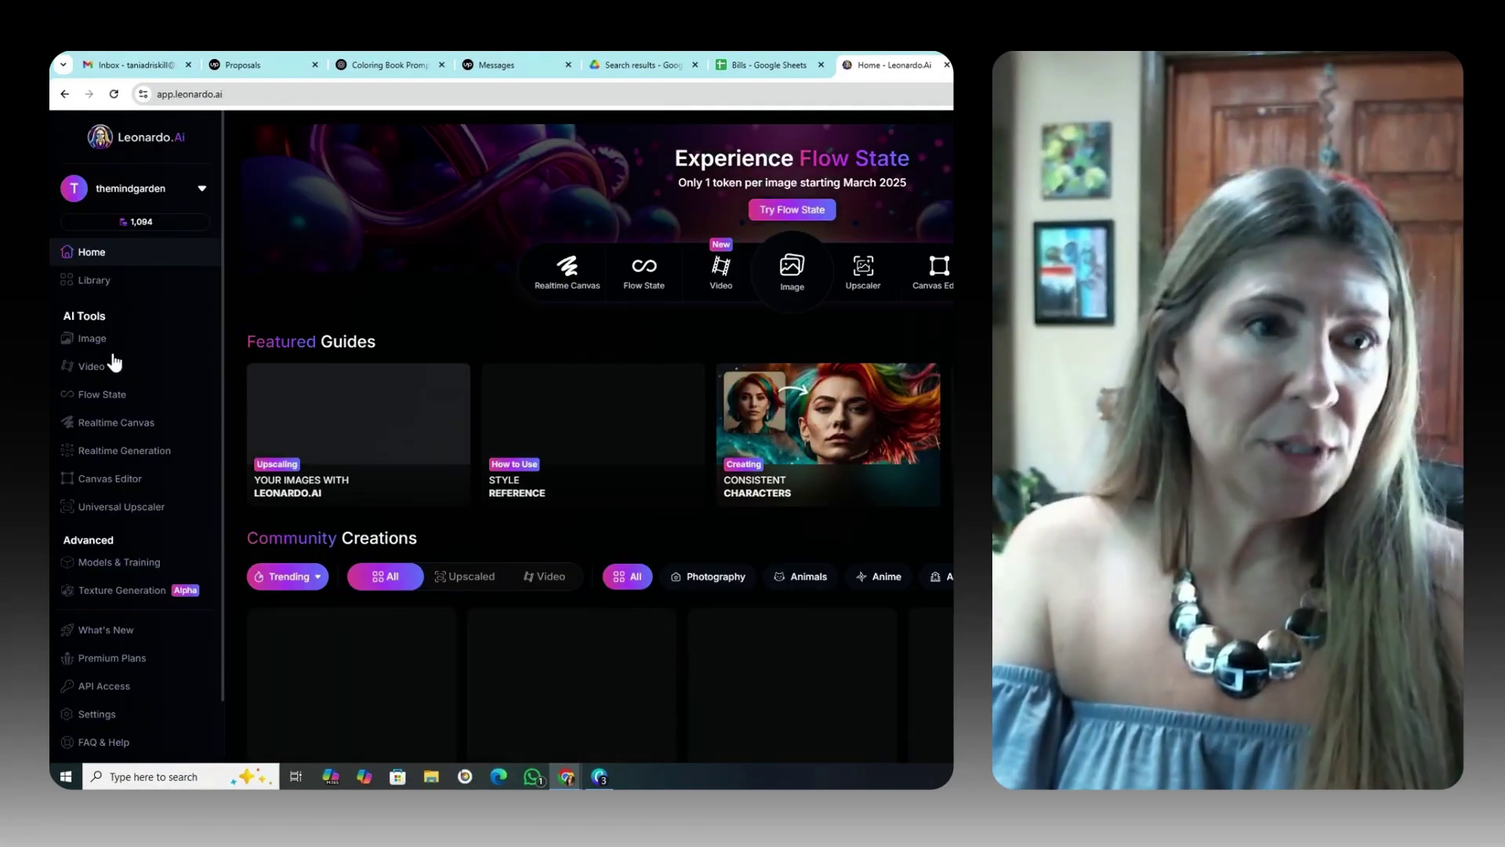
pyautogui.click(109, 341)
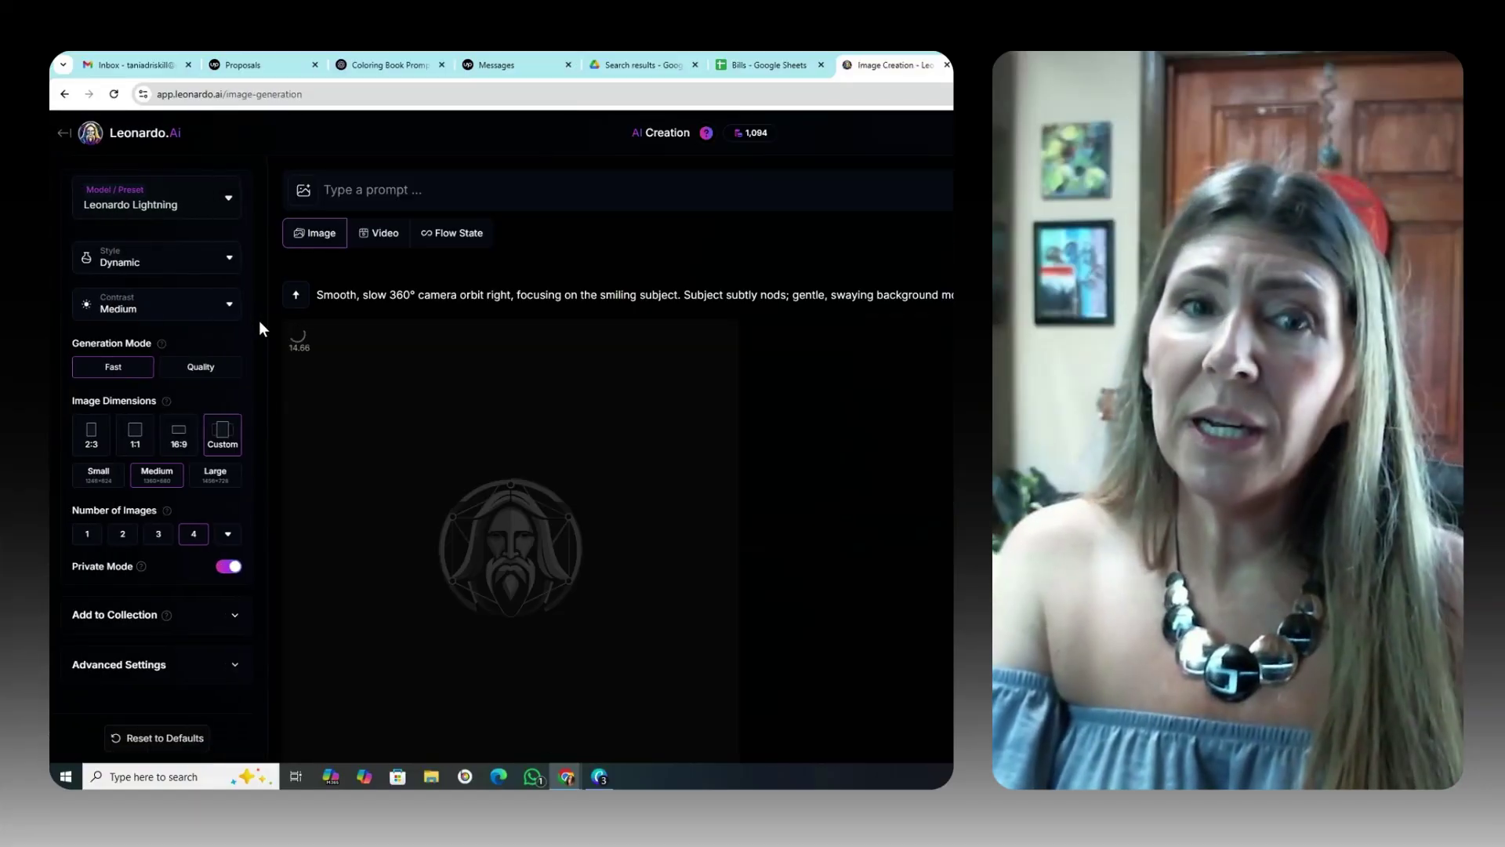
pyautogui.write('girl in scifi dessert on a foreign plant')
pyautogui.press('Return')
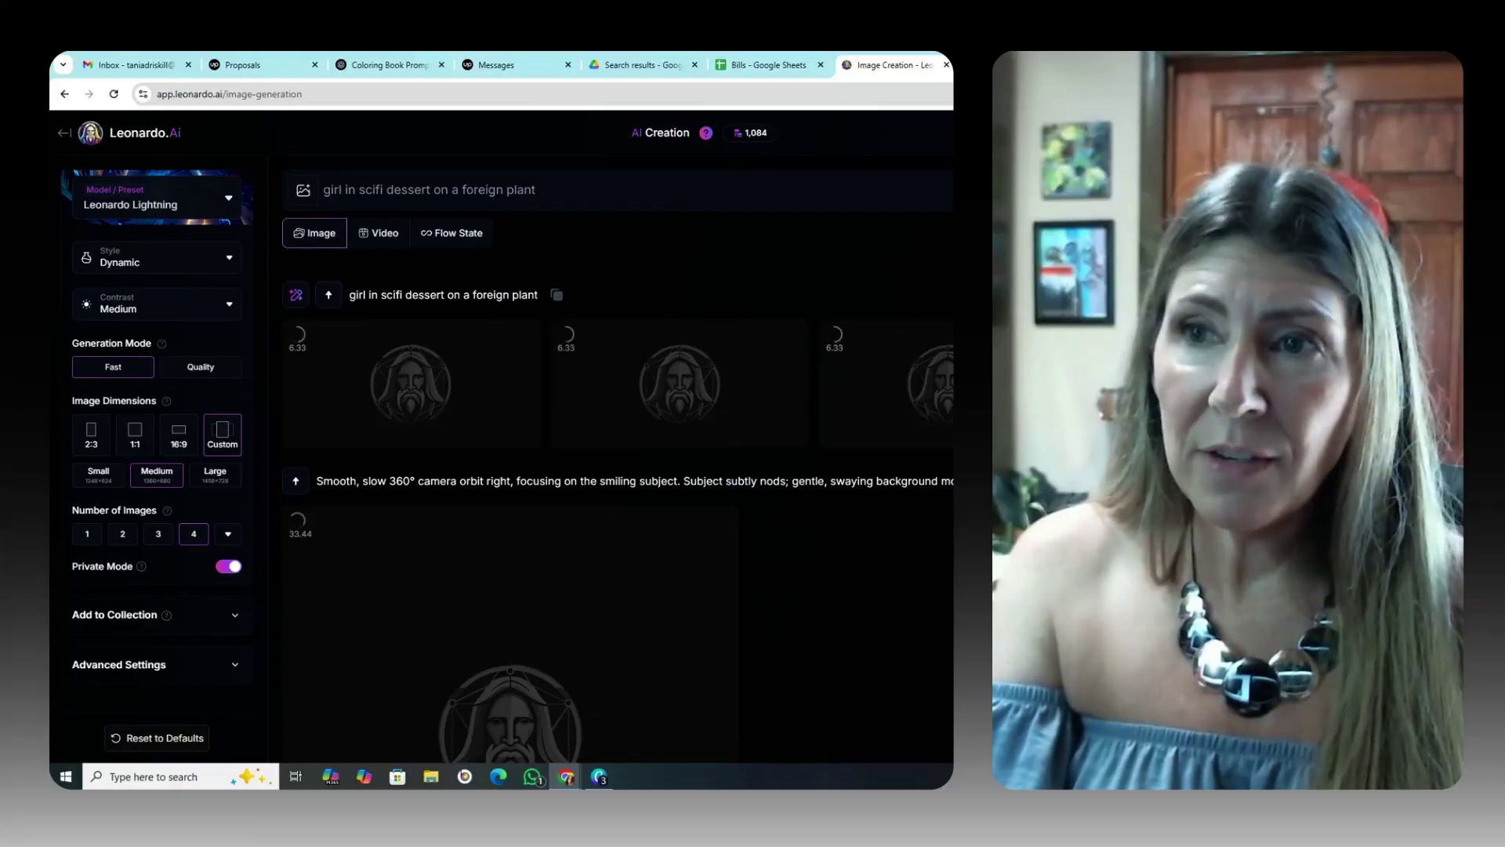
pyautogui.scroll(-3, 618, 471)
pyautogui.scroll(-5, 612, 471)
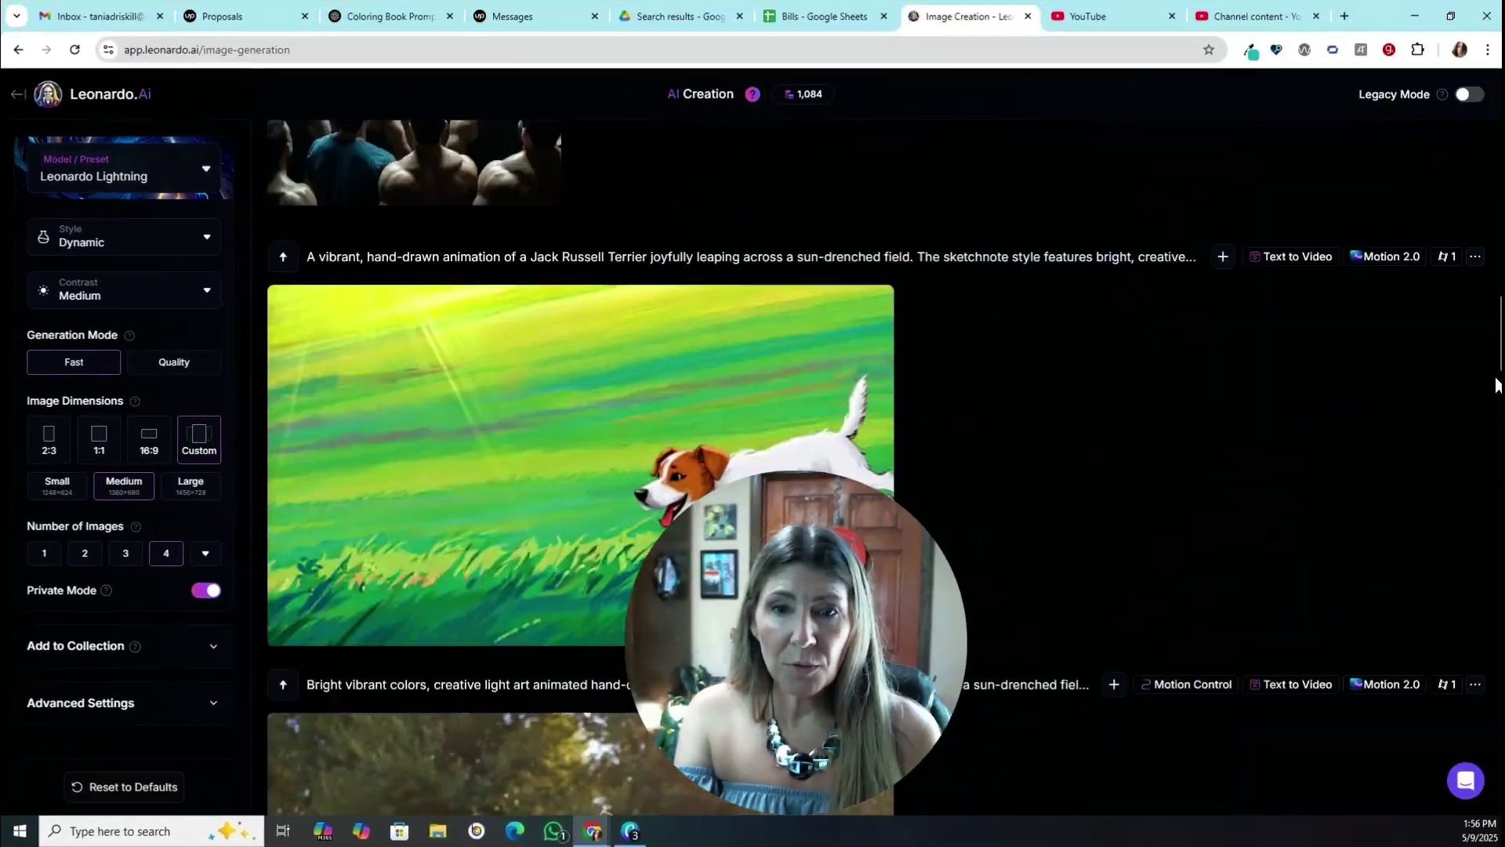
pyautogui.scroll(-5, 1479, 522)
pyautogui.scroll(-5, 1462, 644)
pyautogui.scroll(-10, 1462, 651)
pyautogui.scroll(-4, 1464, 674)
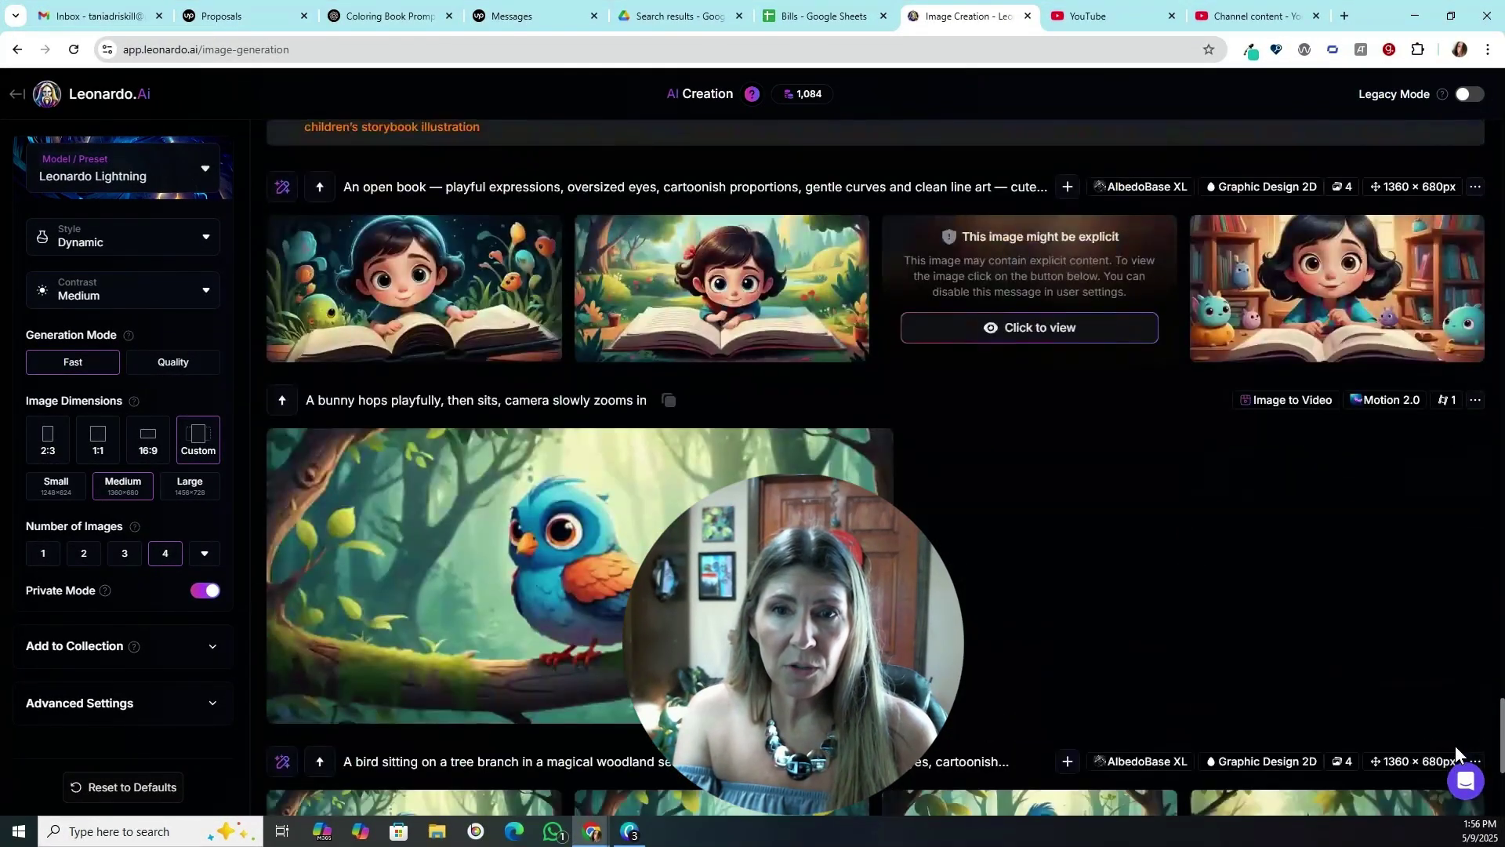
pyautogui.scroll(6, 1467, 708)
pyautogui.moveTo(1338, 316)
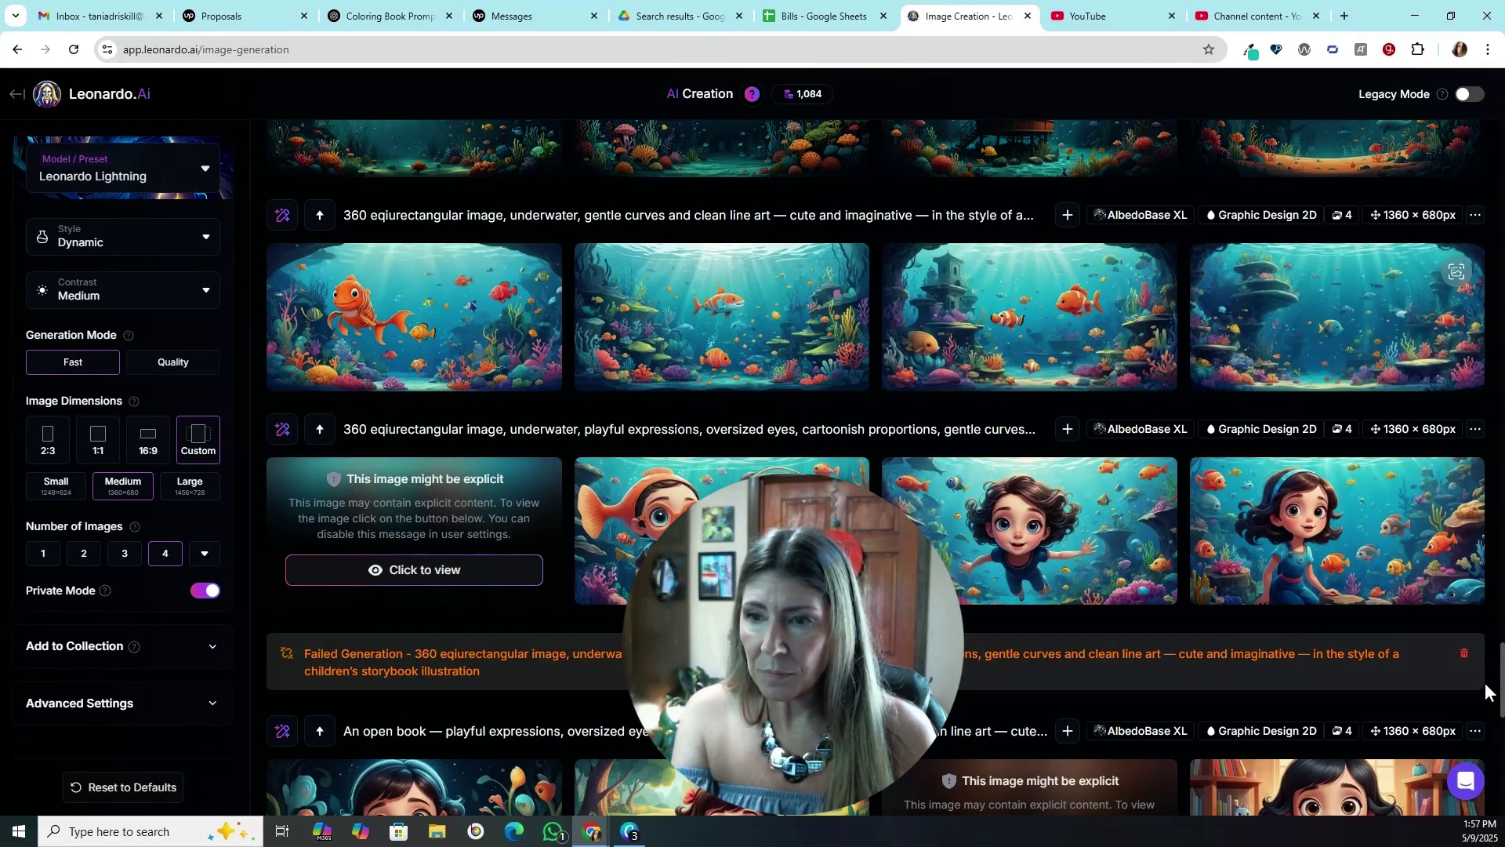
pyautogui.moveTo(1500, 687); pyautogui.dragTo(1499, 115)
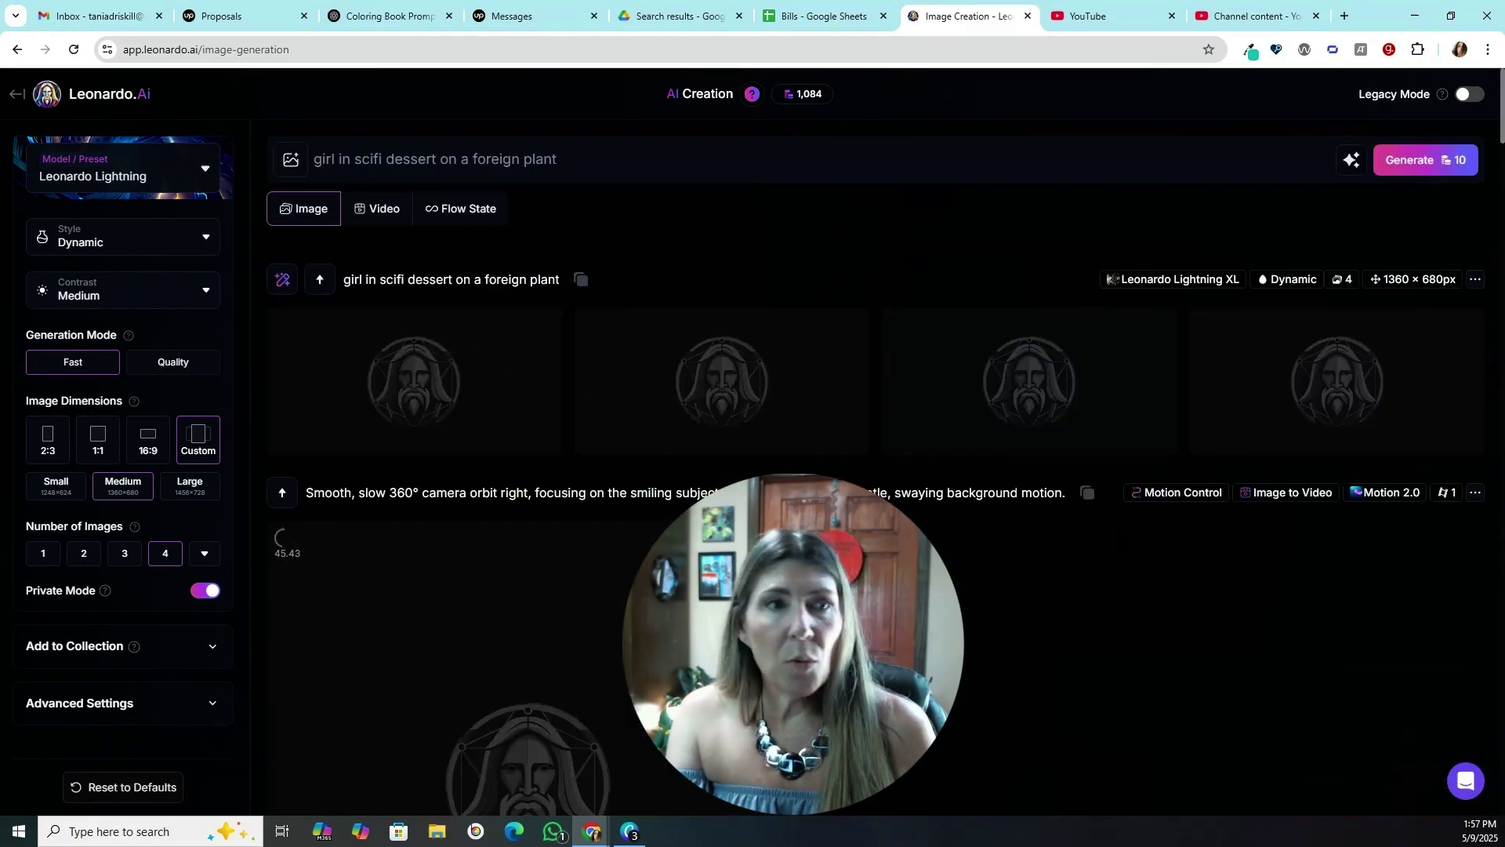
# - Filter the library to Video and briefly preview the golden retriever clip
pyautogui.click(17, 95)
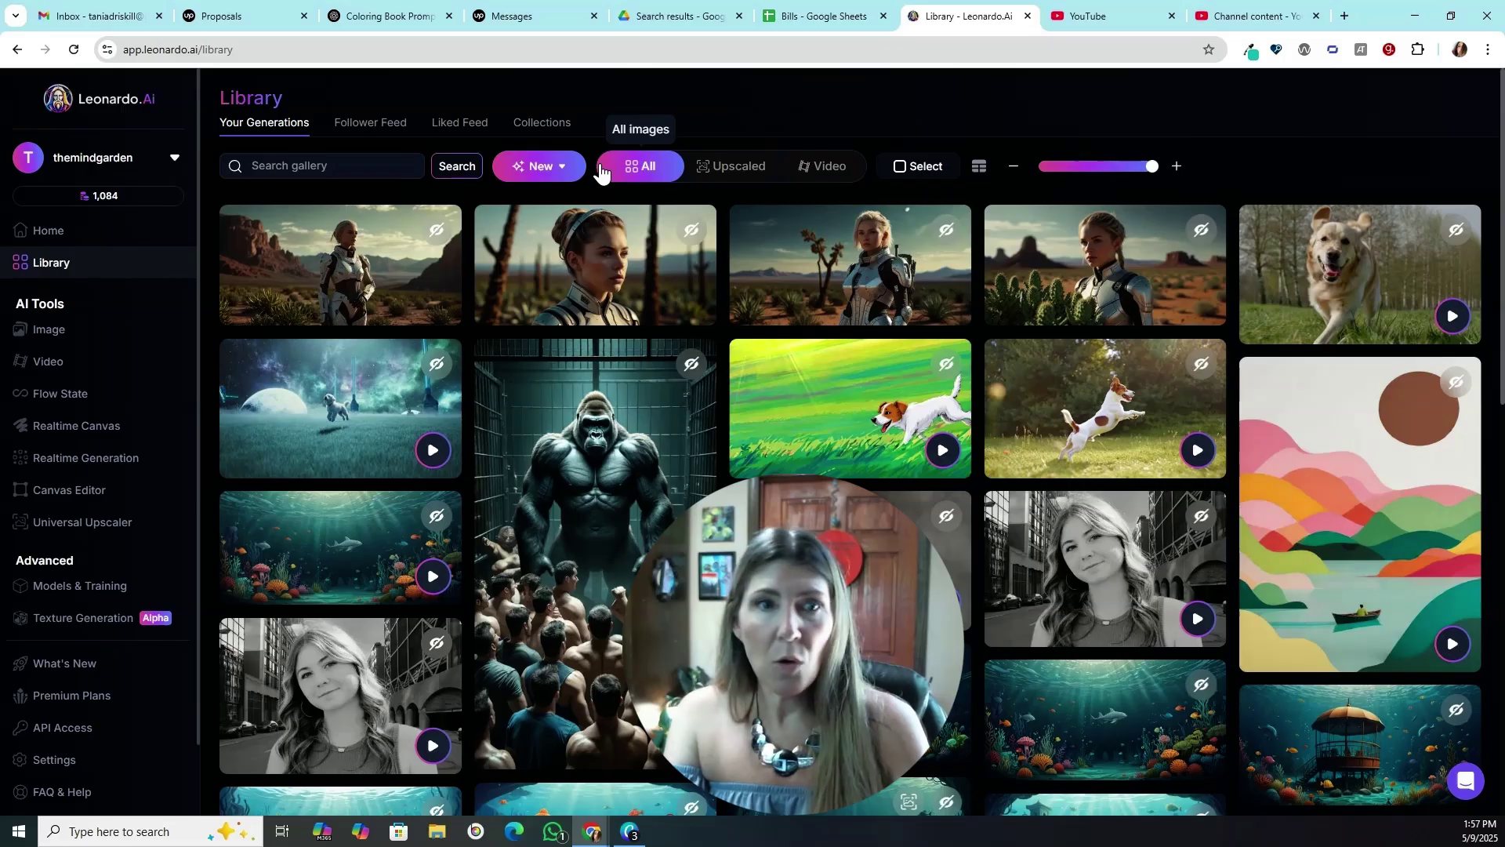
pyautogui.click(823, 168)
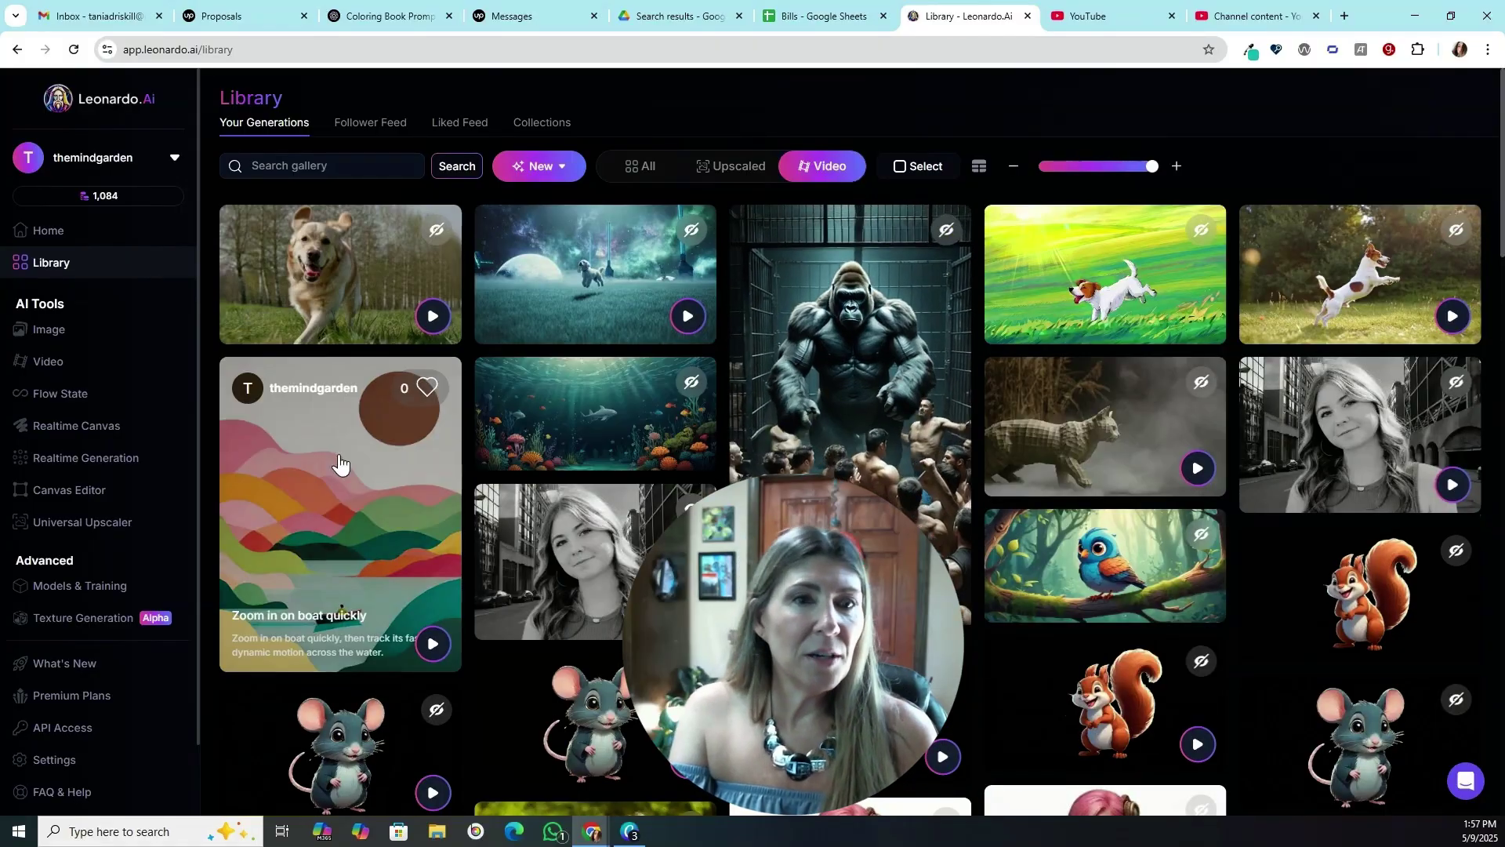
pyautogui.moveTo(340, 274)
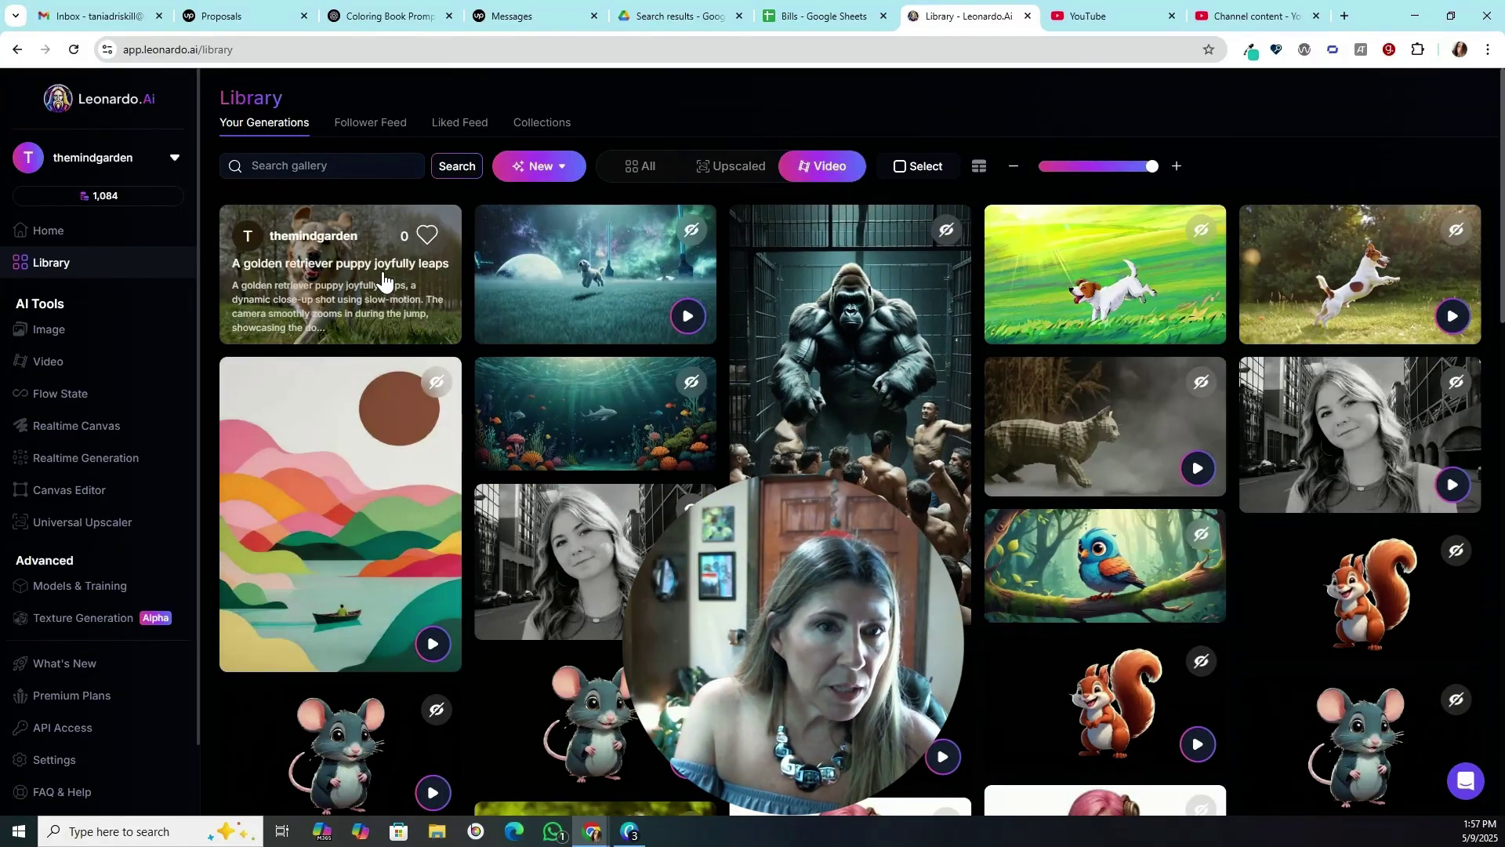
pyautogui.click(379, 270)
pyautogui.press('Escape')
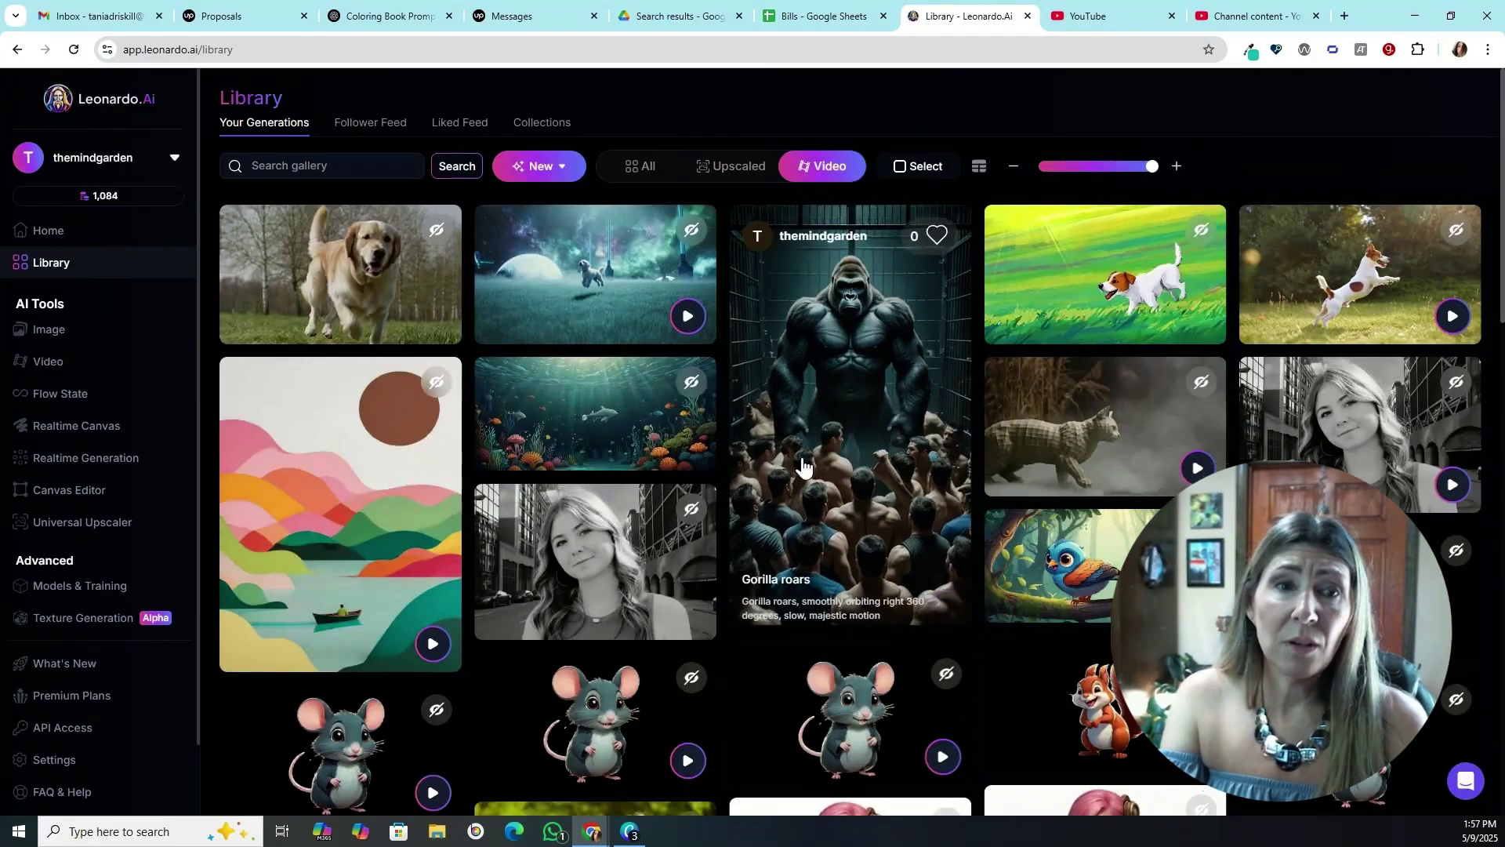